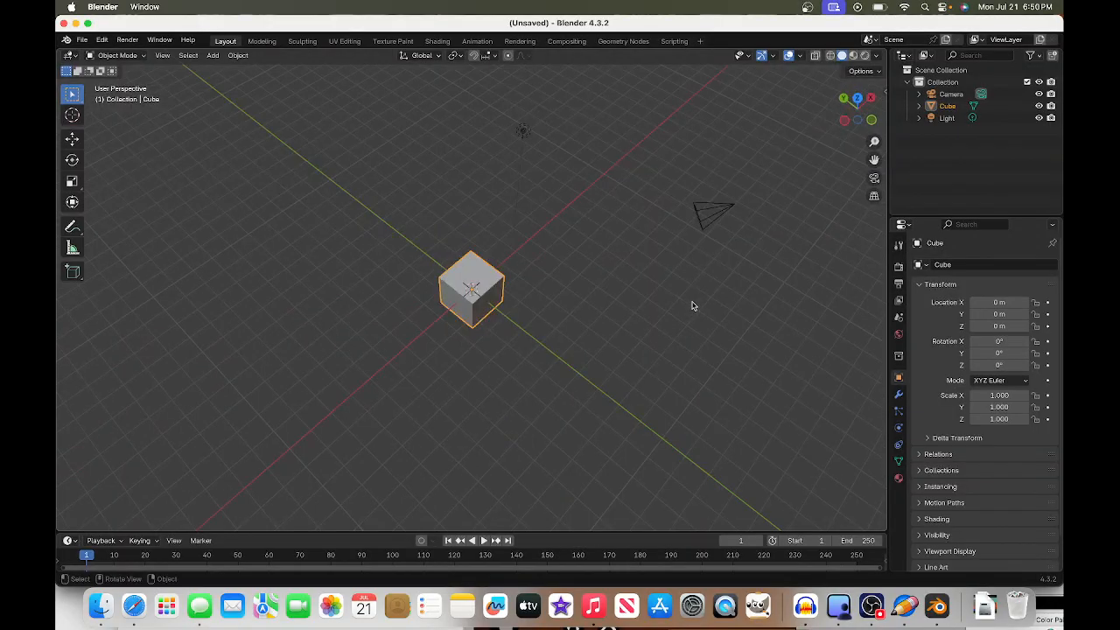
# Look over the default cube, camera and light from several angles and distances.
pyautogui.moveTo(733, 194); pyautogui.dragTo(531, 201, button='middle')
pyautogui.scroll(-3, 495, 257)
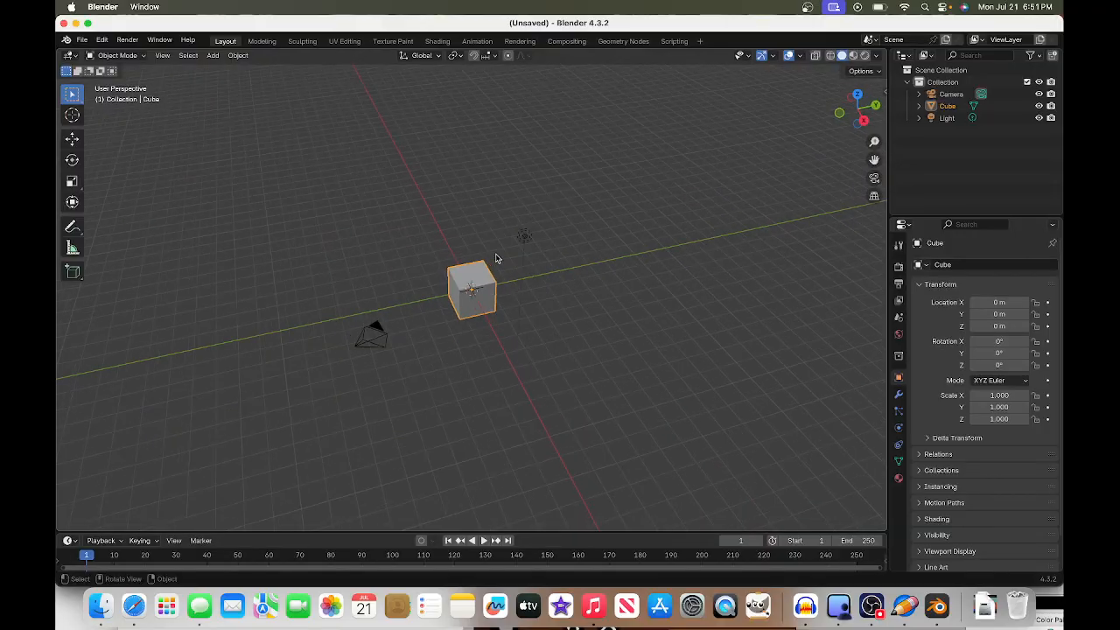
pyautogui.moveTo(577, 531); pyautogui.dragTo(597, 581)
pyautogui.moveTo(584, 401); pyautogui.dragTo(515, 344, button='middle')
pyautogui.scroll(3, 450, 292)
pyautogui.scroll(5, 455, 291)
pyautogui.scroll(-4, 469, 292)
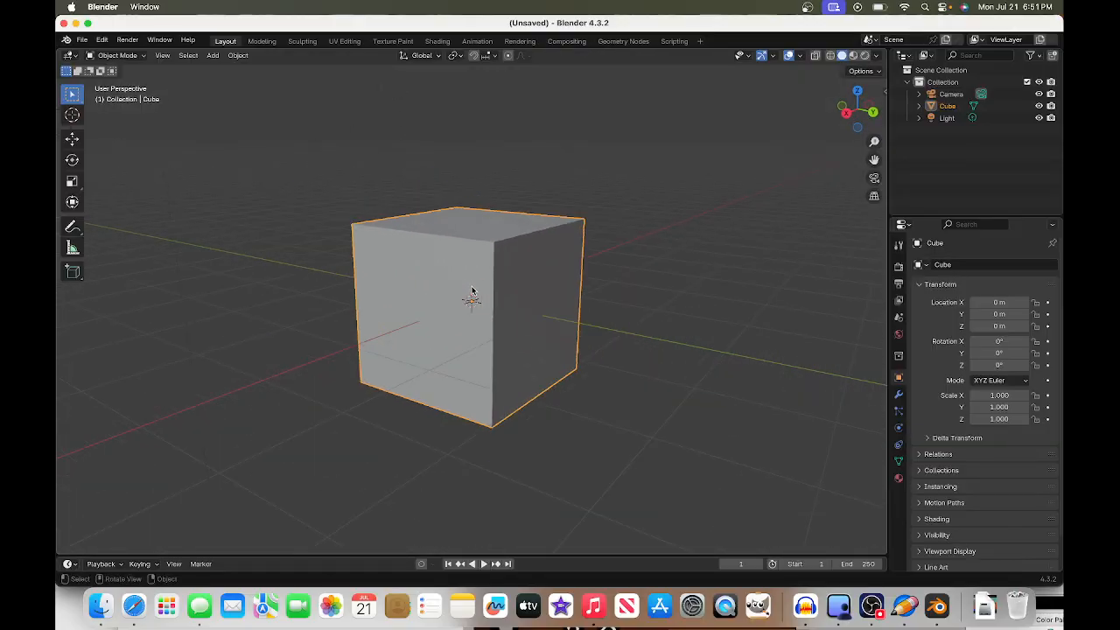
pyautogui.moveTo(475, 300); pyautogui.dragTo(543, 321, button='middle')
pyautogui.scroll(1, 473, 296)
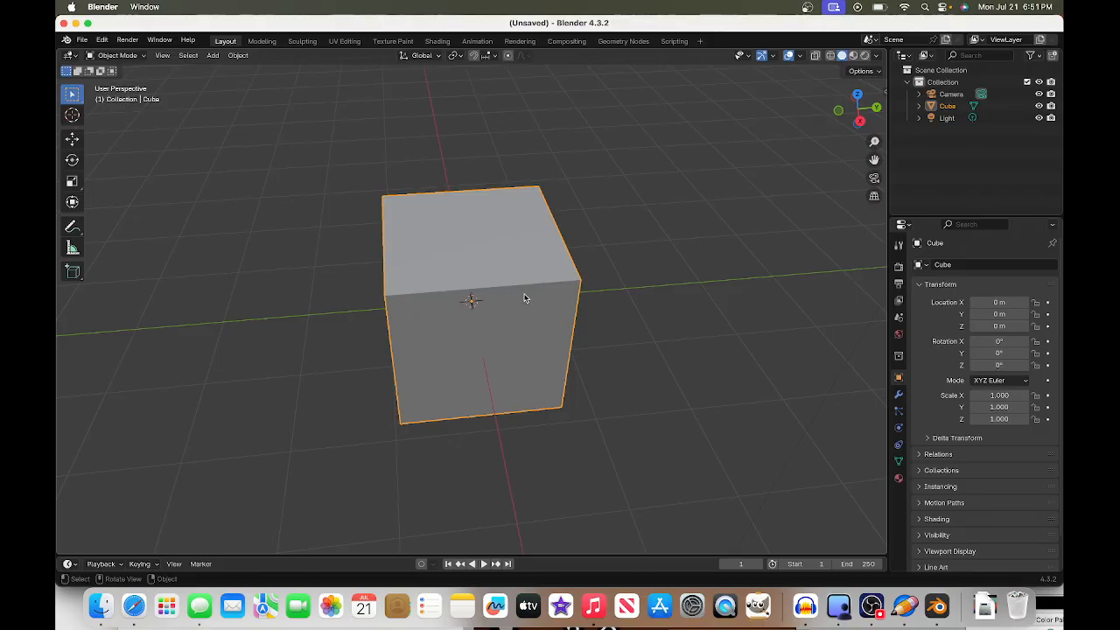
pyautogui.scroll(-6, 538, 289)
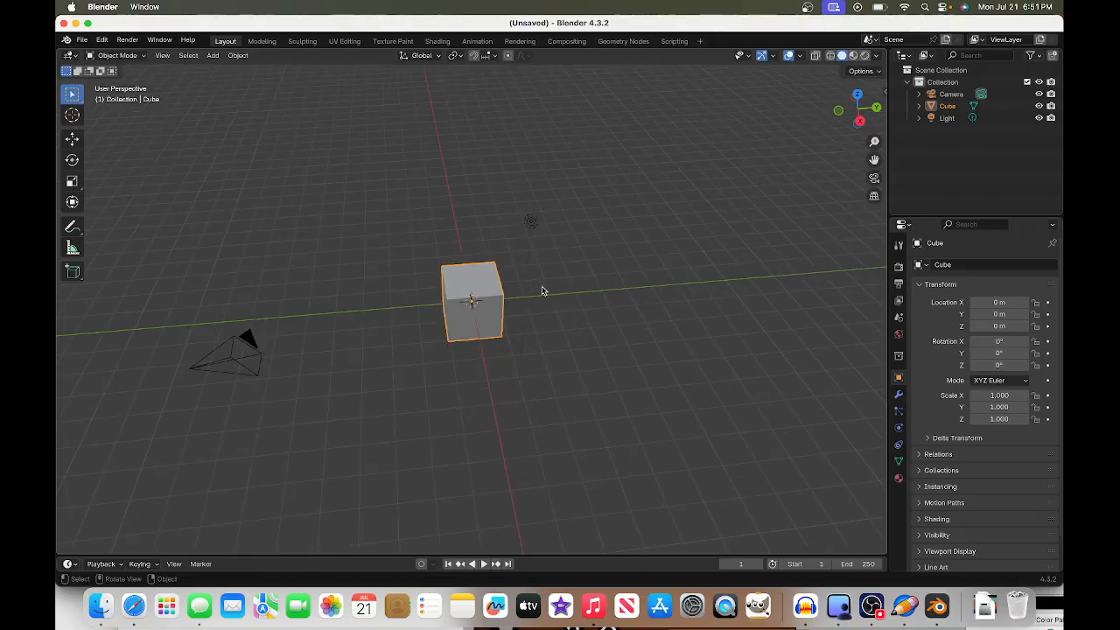
pyautogui.scroll(2, 534, 295)
pyautogui.moveTo(527, 300); pyautogui.dragTo(470, 293, button='middle')
pyautogui.scroll(-4, 470, 293)
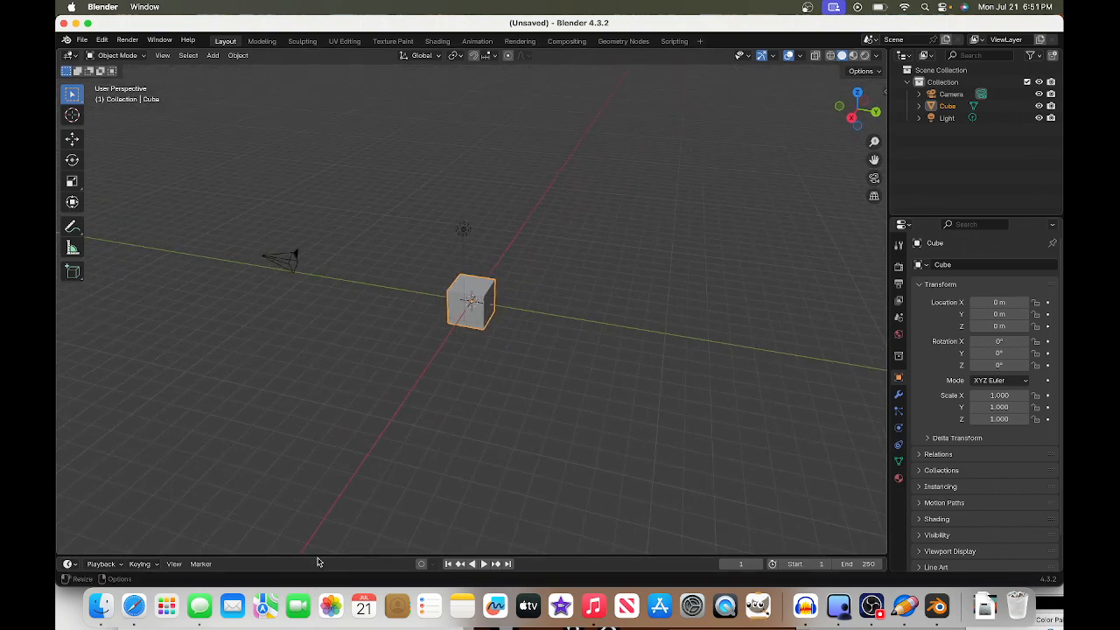
# Enlarge the timeline area to expose its keyframe rows beneath the 3D scene.
pyautogui.moveTo(317, 554); pyautogui.dragTo(321, 382)
pyautogui.moveTo(243, 167); pyautogui.dragTo(367, 307, button='middle')
pyautogui.scroll(3, 479, 209)
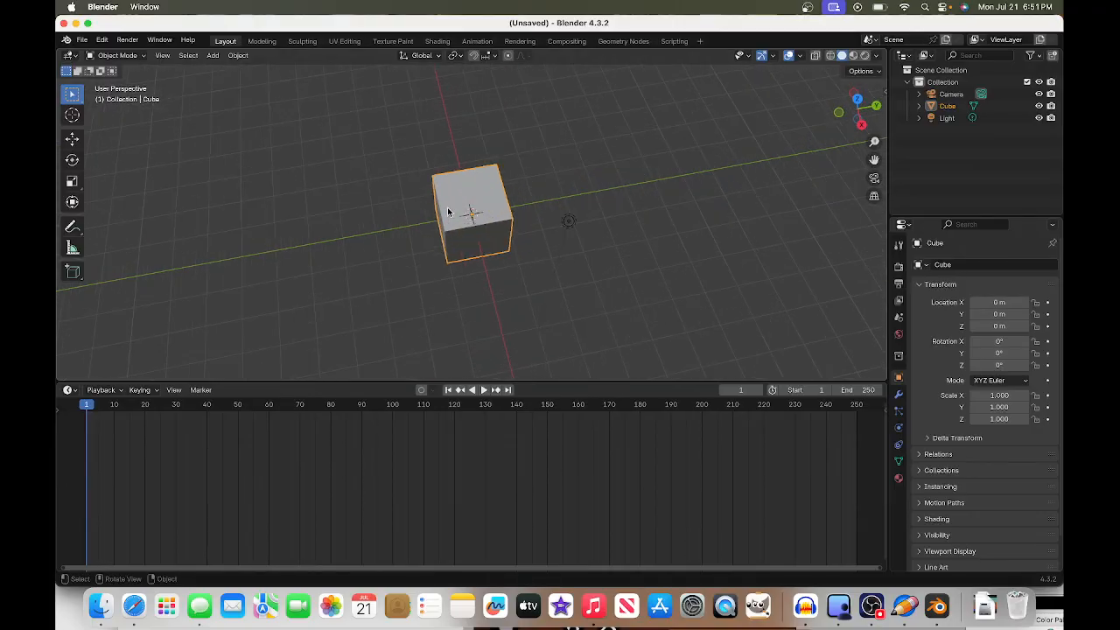
# Select the camera, turn on Auto Keying and activate the Move tool.
pyautogui.moveTo(473, 215); pyautogui.dragTo(403, 200, button='middle')
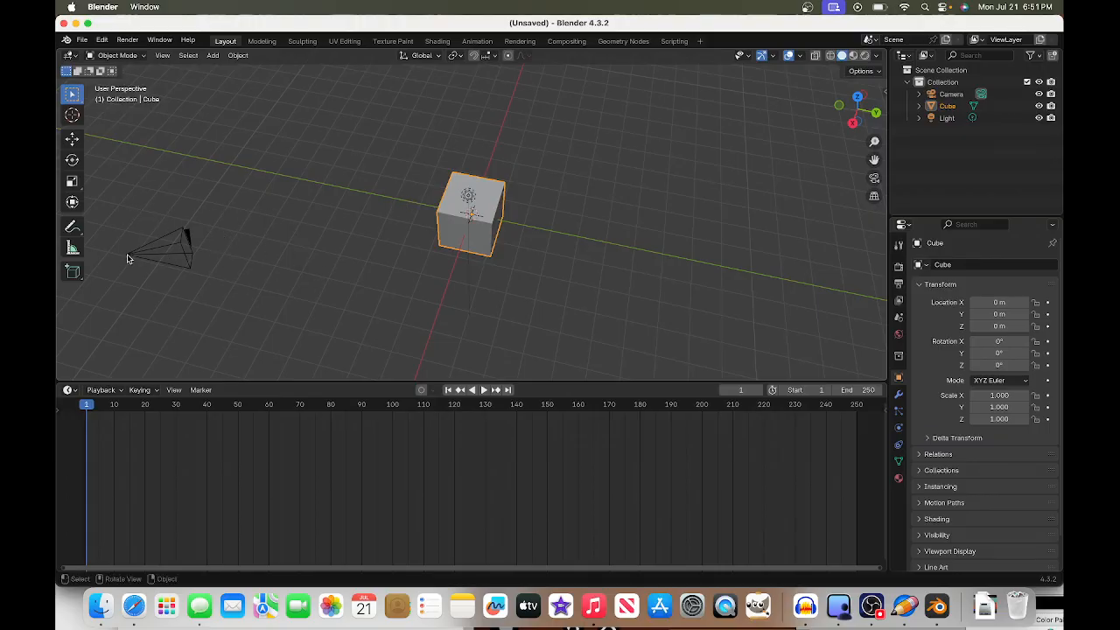
pyautogui.click(128, 257)
pyautogui.click(72, 139)
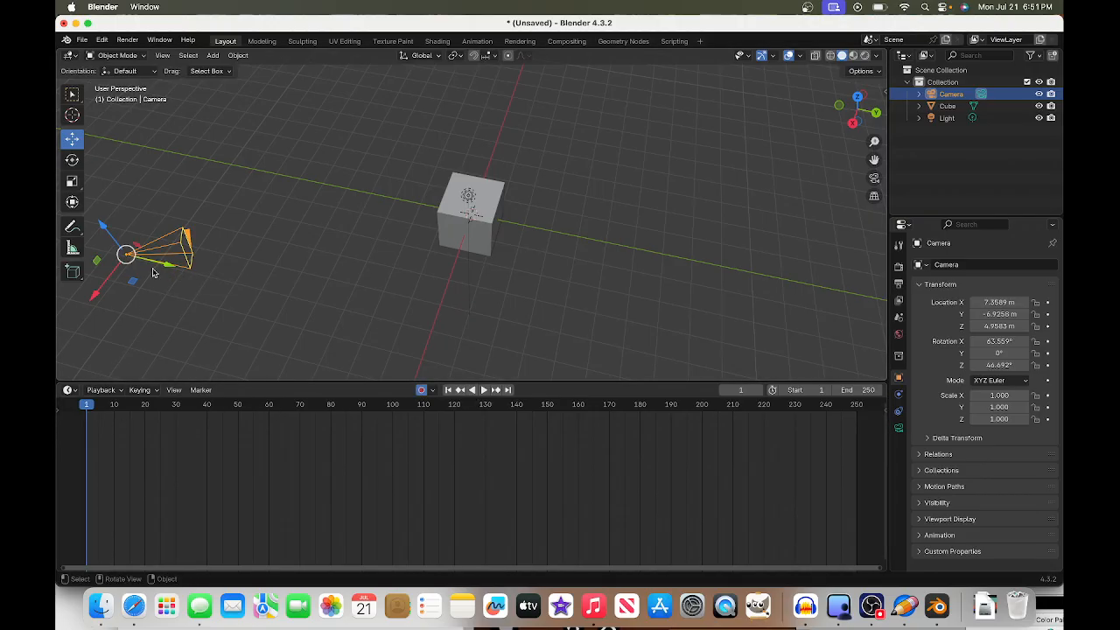
# Try to move the camera along the Y axis to about 3 m at frame 1.
pyautogui.moveTo(159, 264); pyautogui.dragTo(165, 261)
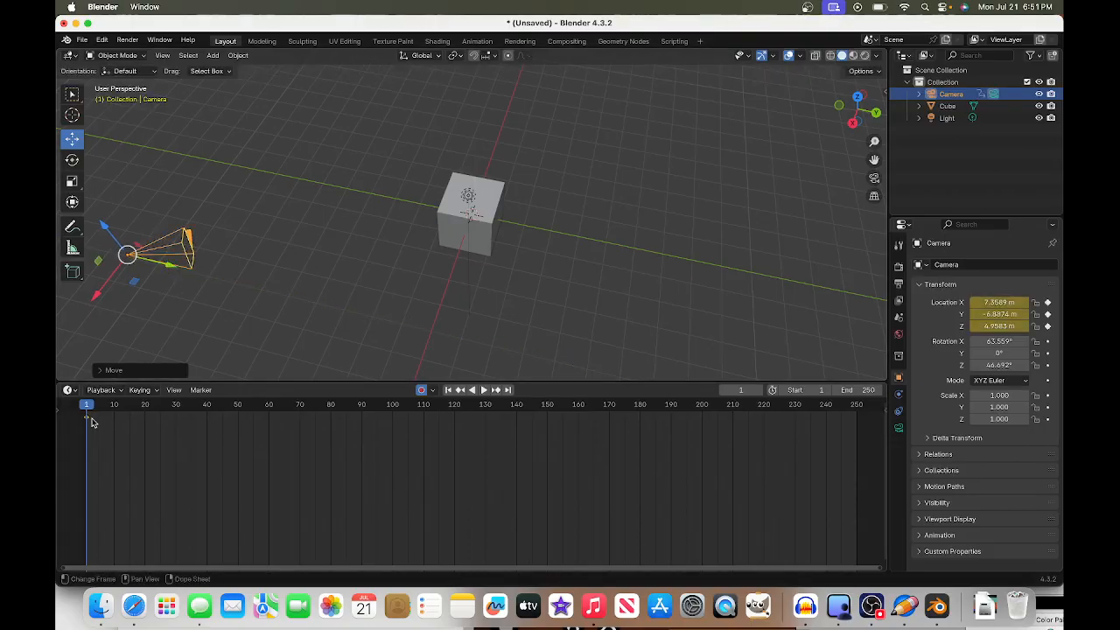
pyautogui.press('super+z')
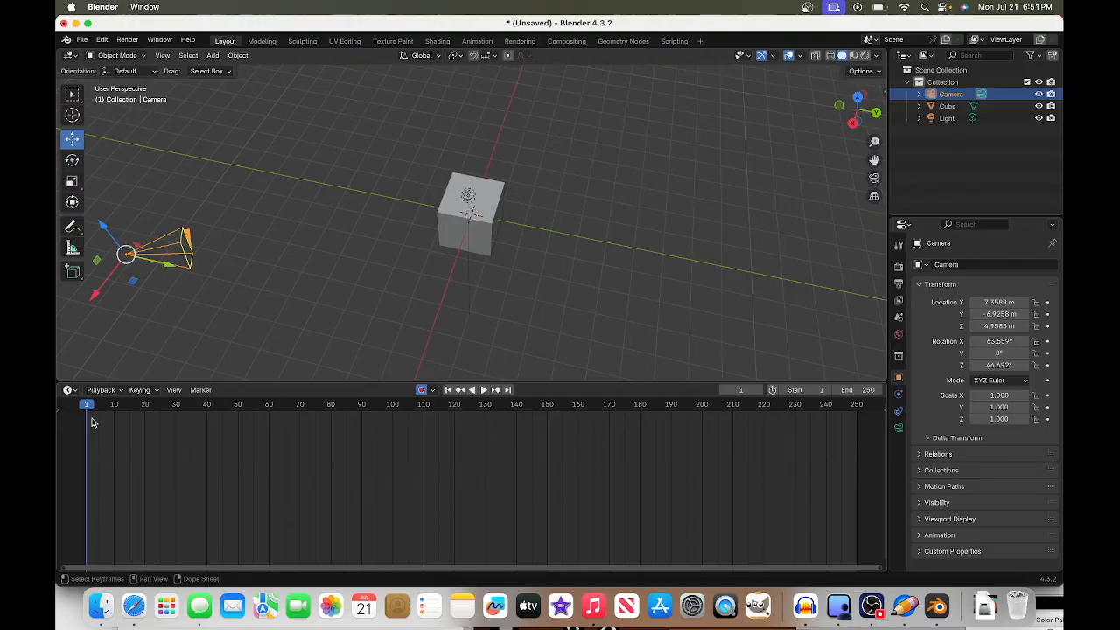
pyautogui.moveTo(172, 269); pyautogui.dragTo(561, 337)
pyautogui.moveTo(487, 328); pyautogui.dragTo(467, 290, button='middle')
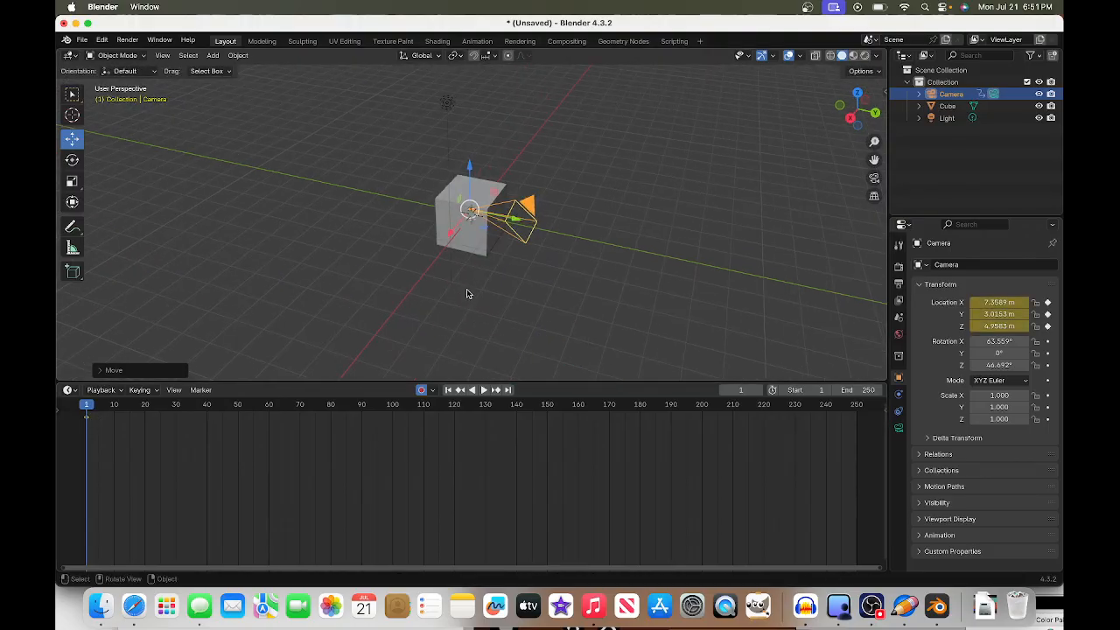
# Try to shift the camera's keyframe to about frame 34 and play back the animation.
pyautogui.moveTo(83, 412); pyautogui.dragTo(840, 408)
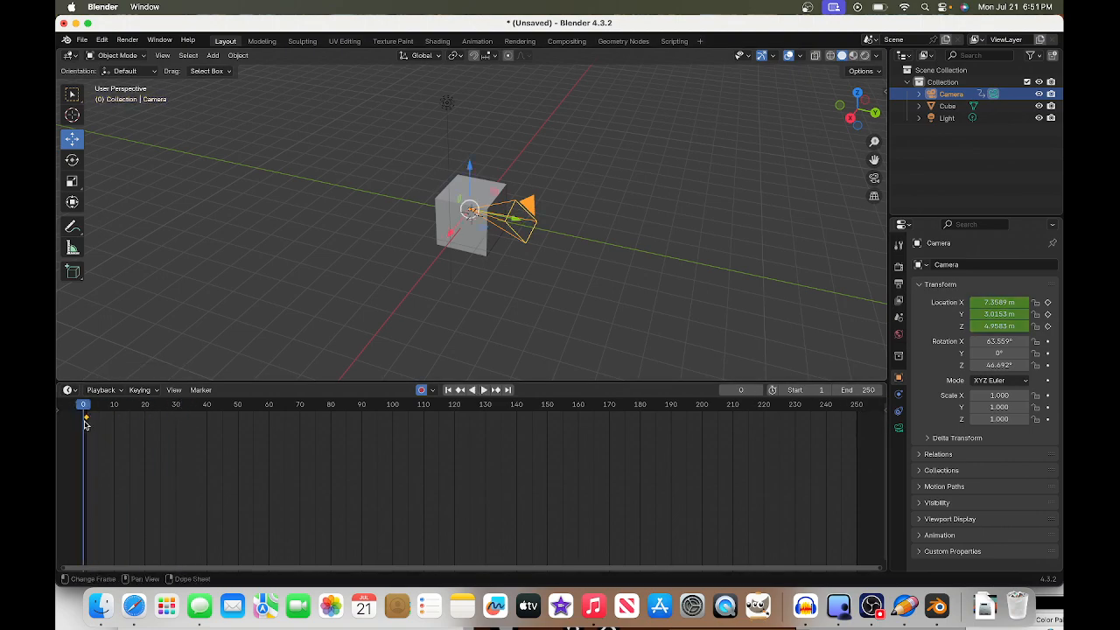
pyautogui.moveTo(85, 423); pyautogui.dragTo(186, 418)
pyautogui.press('space')
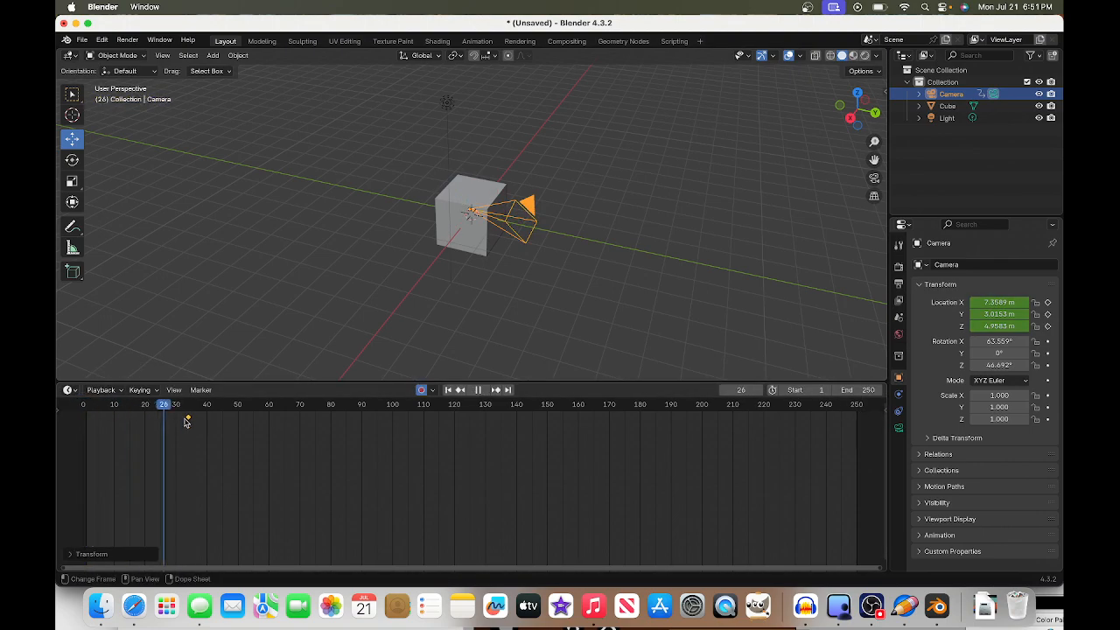
pyautogui.press('Escape')
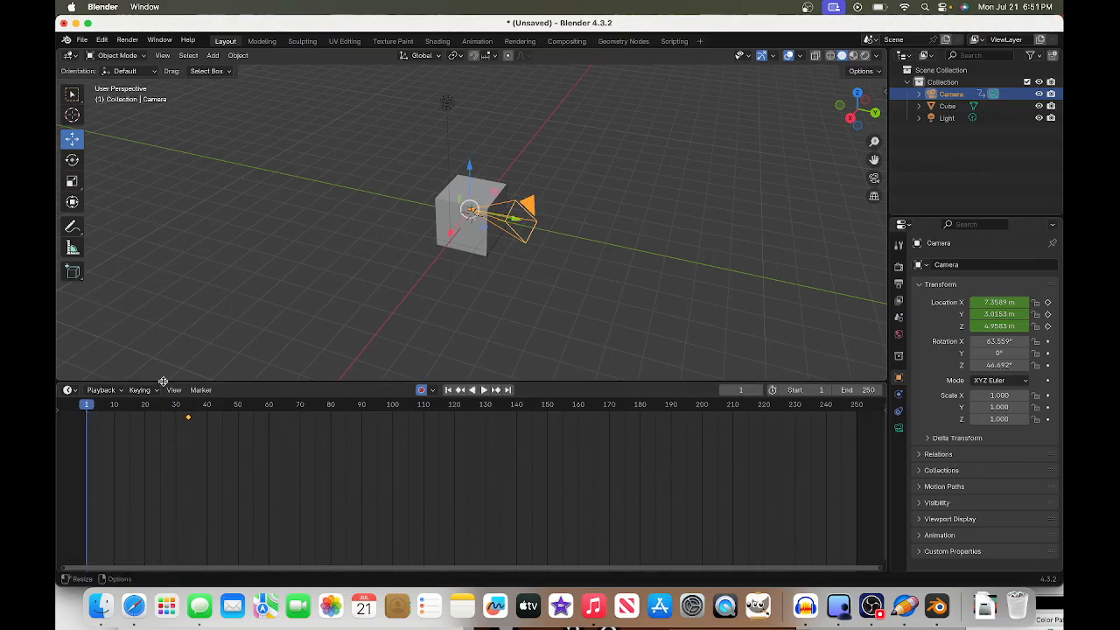
pyautogui.press('Left')
pyautogui.press('Right')
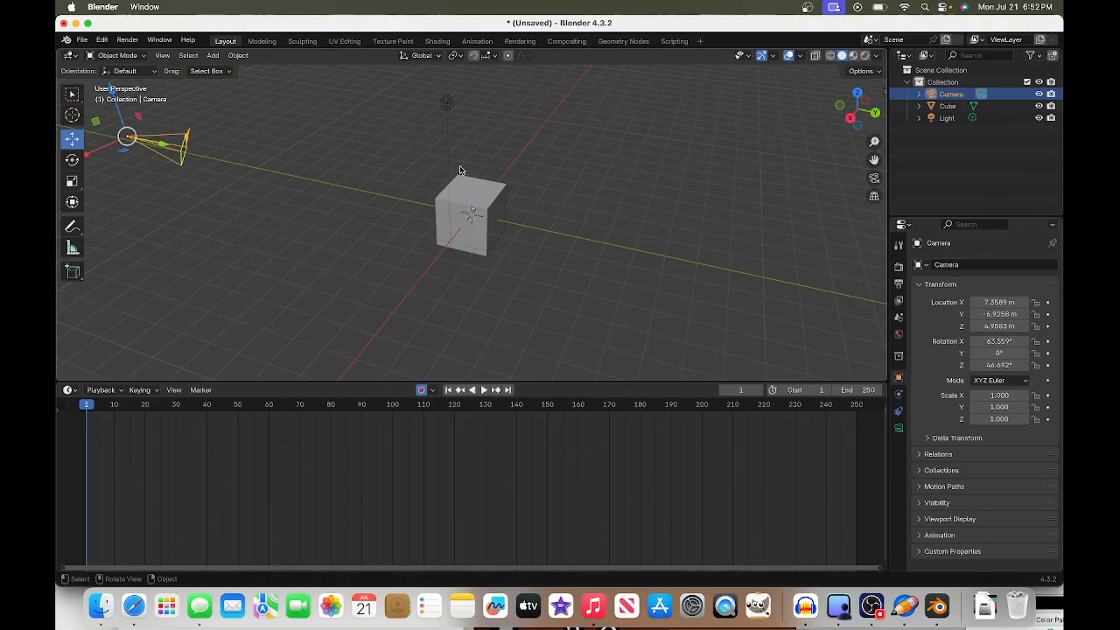
# Record the camera's starting location at frame 1 by nudging it very slightly along the Y axis.
pyautogui.moveTo(494, 193); pyautogui.dragTo(472, 192, button='middle')
pyautogui.scroll(-2, 392, 178)
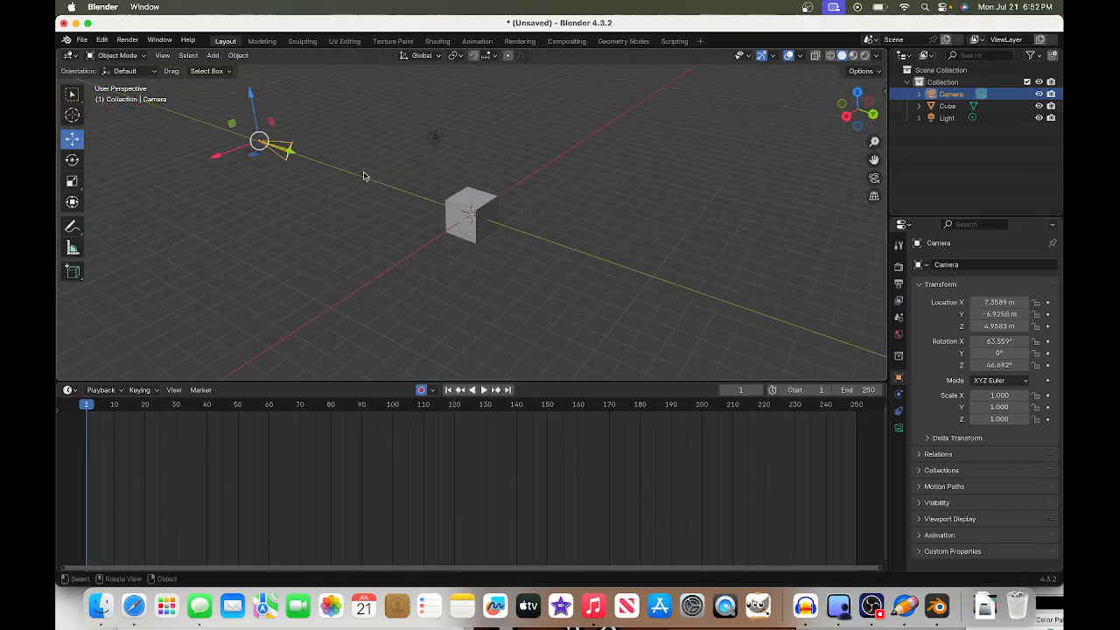
pyautogui.moveTo(364, 176); pyautogui.dragTo(396, 224, button='middle')
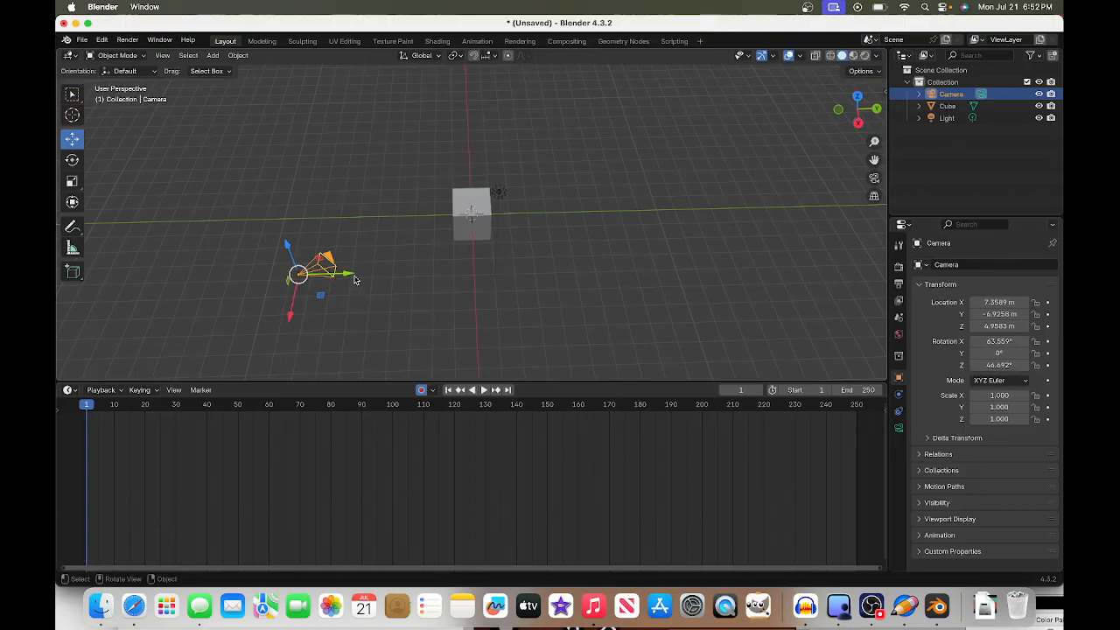
pyautogui.moveTo(353, 273); pyautogui.dragTo(356, 273)
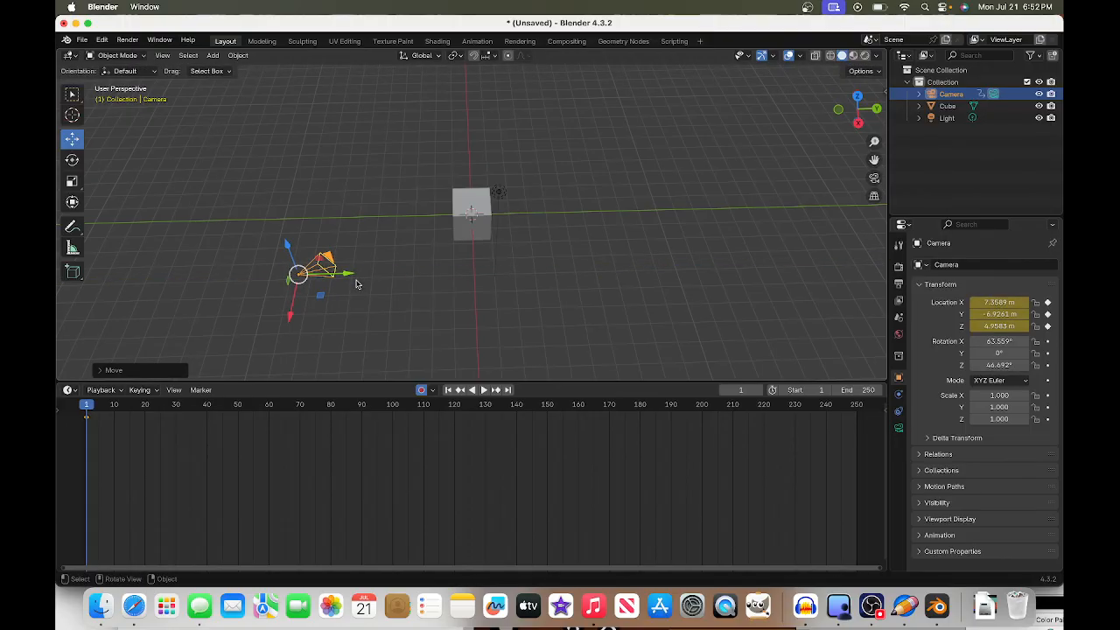
# Try to key the camera at frame 40, moved along Y to about 0.43 m, and check it through the camera view.
pyautogui.moveTo(103, 403); pyautogui.dragTo(207, 403)
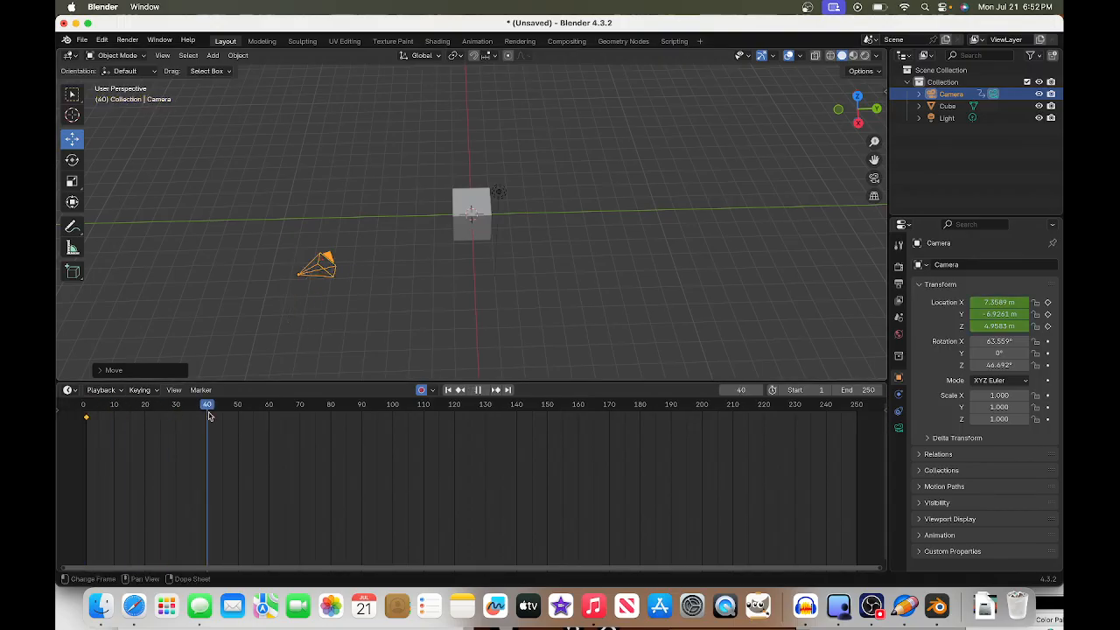
pyautogui.moveTo(348, 273); pyautogui.dragTo(525, 289)
pyautogui.moveTo(204, 406)
pyautogui.mouseDown()
pyautogui.moveTo(86, 405)
pyautogui.moveTo(219, 405)
pyautogui.mouseUp()
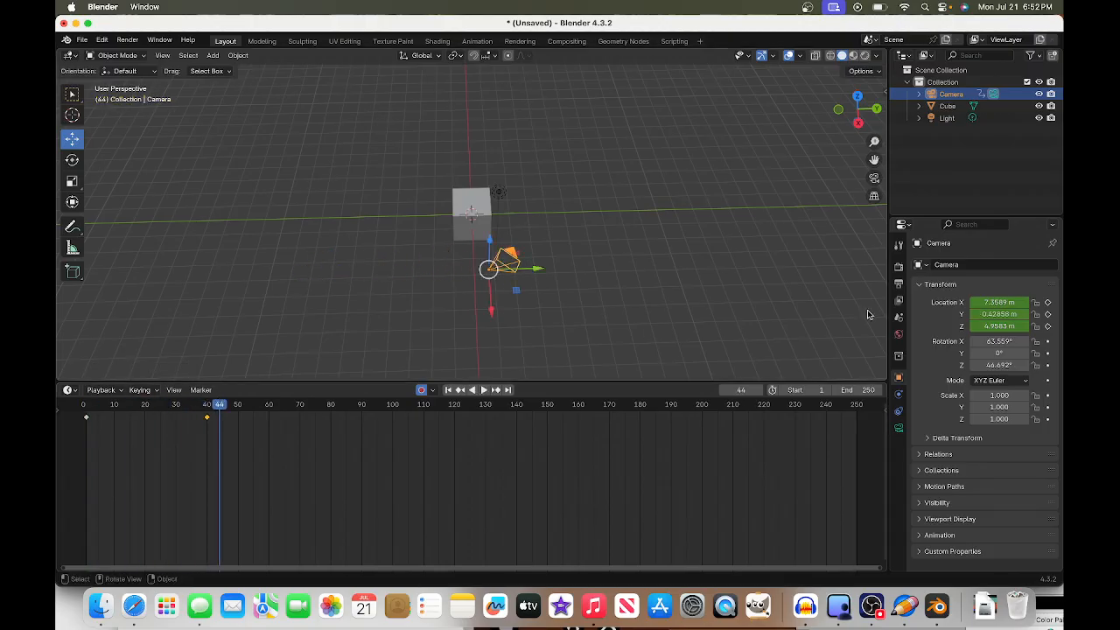
pyautogui.click(873, 178)
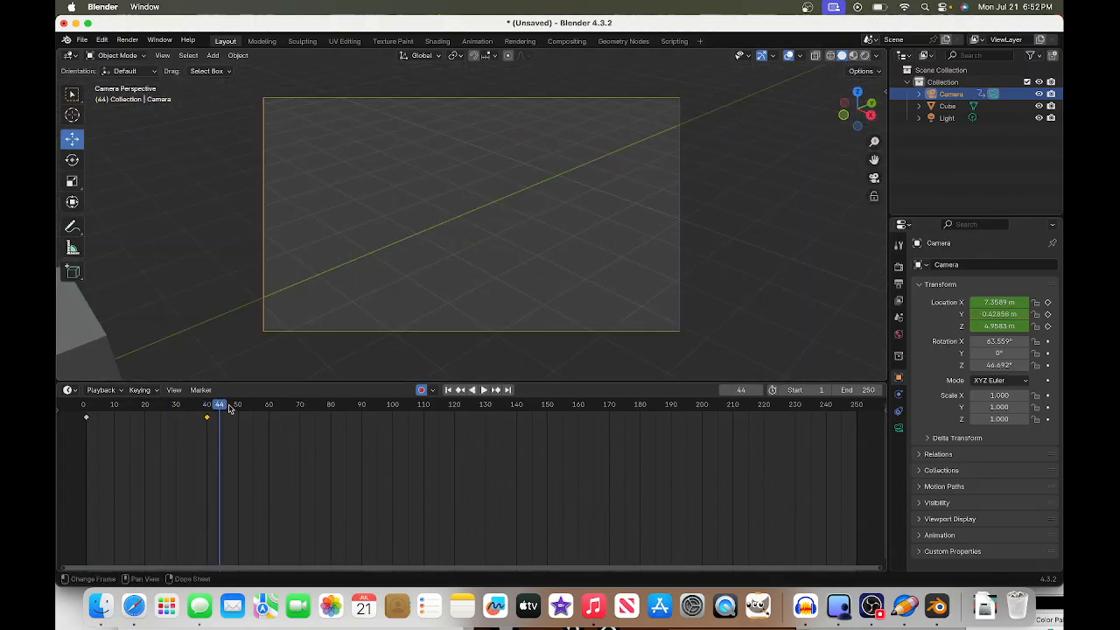
pyautogui.moveTo(229, 408); pyautogui.dragTo(283, 376)
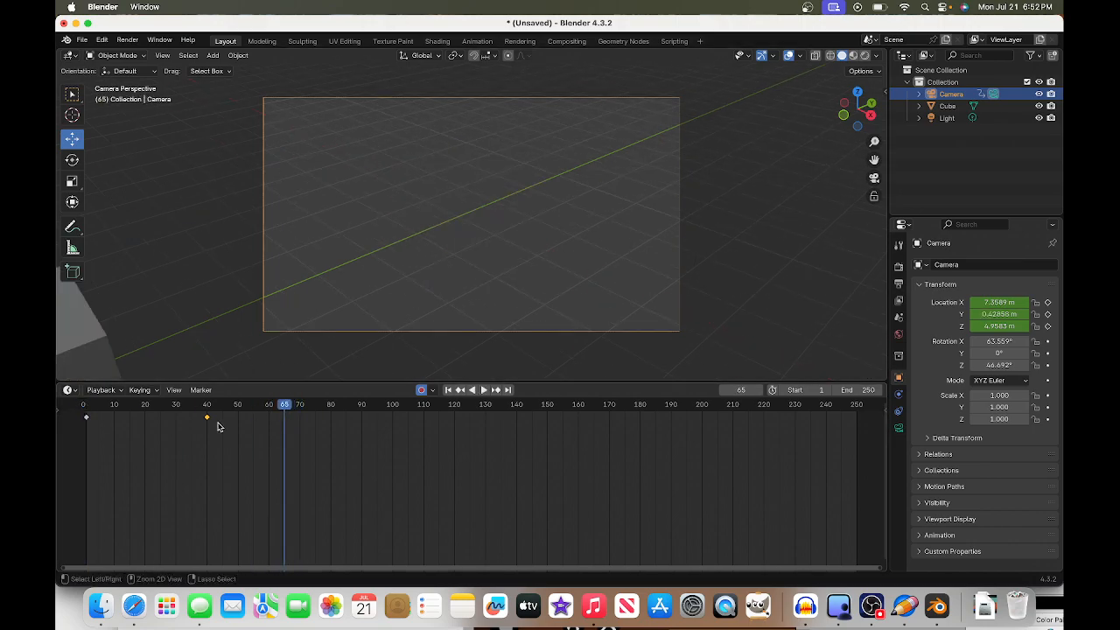
pyautogui.press('Down')
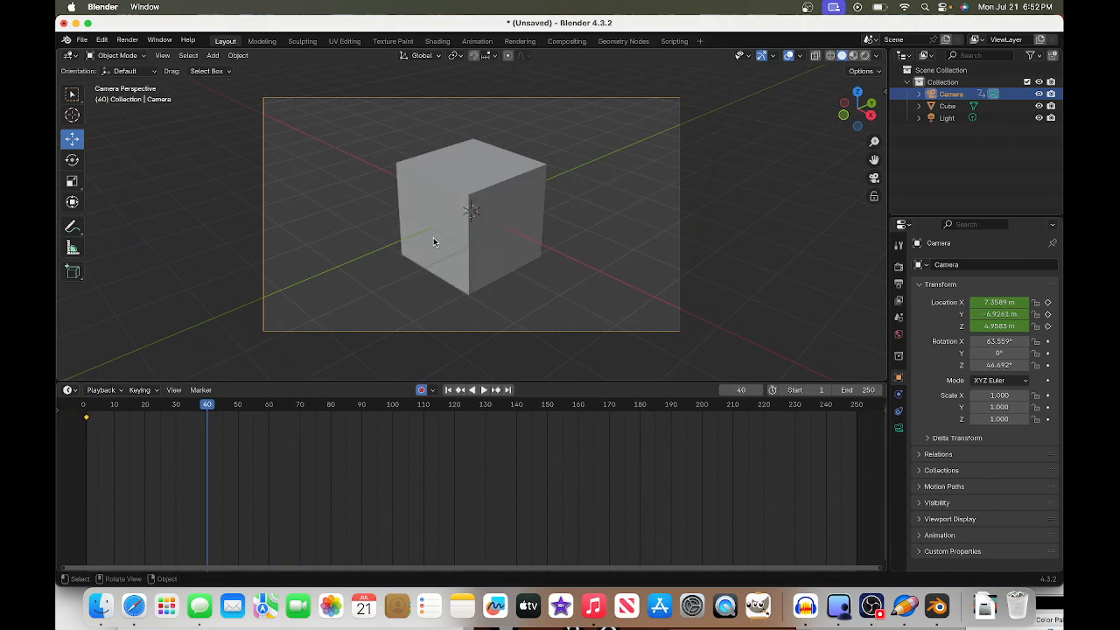
# Leave the camera view, set the current frame to 39 and slightly reduce the timeline's height.
pyautogui.moveTo(433, 237); pyautogui.dragTo(319, 263, button='middle')
pyautogui.scroll(2, 329, 241)
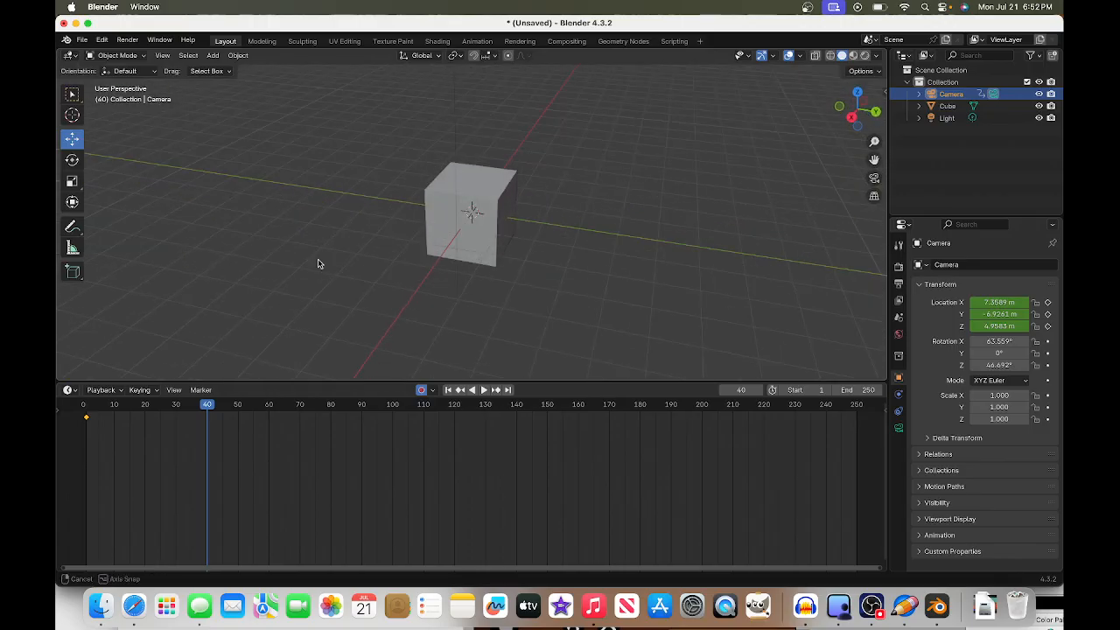
pyautogui.scroll(-4, 318, 264)
pyautogui.scroll(2, 318, 263)
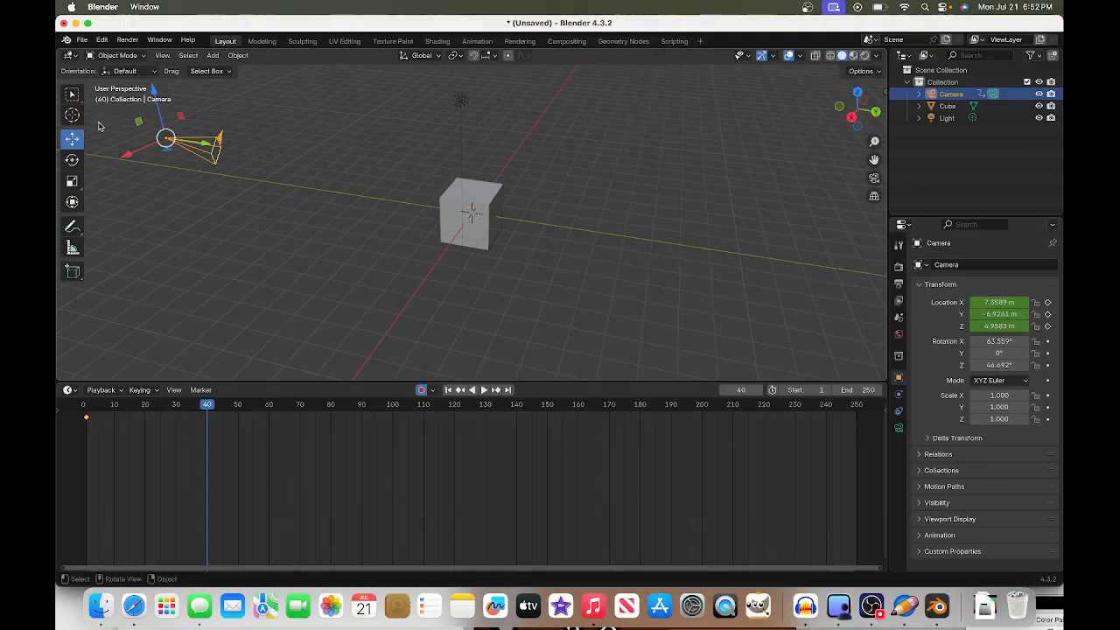
pyautogui.moveTo(448, 201); pyautogui.dragTo(278, 228, button='middle')
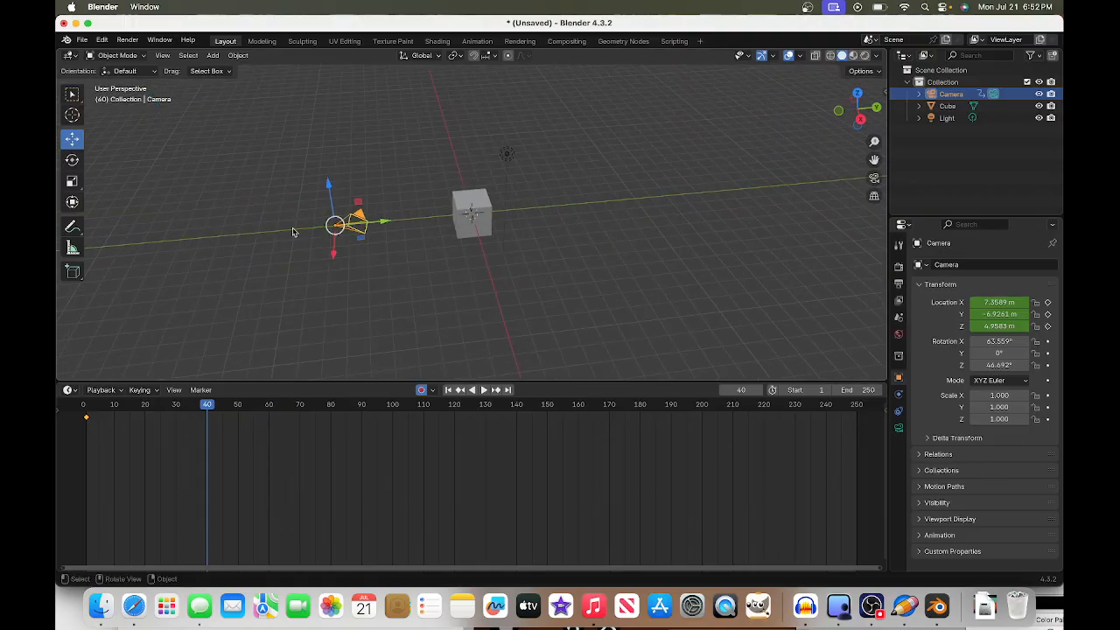
pyautogui.scroll(2, 306, 236)
pyautogui.moveTo(211, 409); pyautogui.dragTo(204, 410)
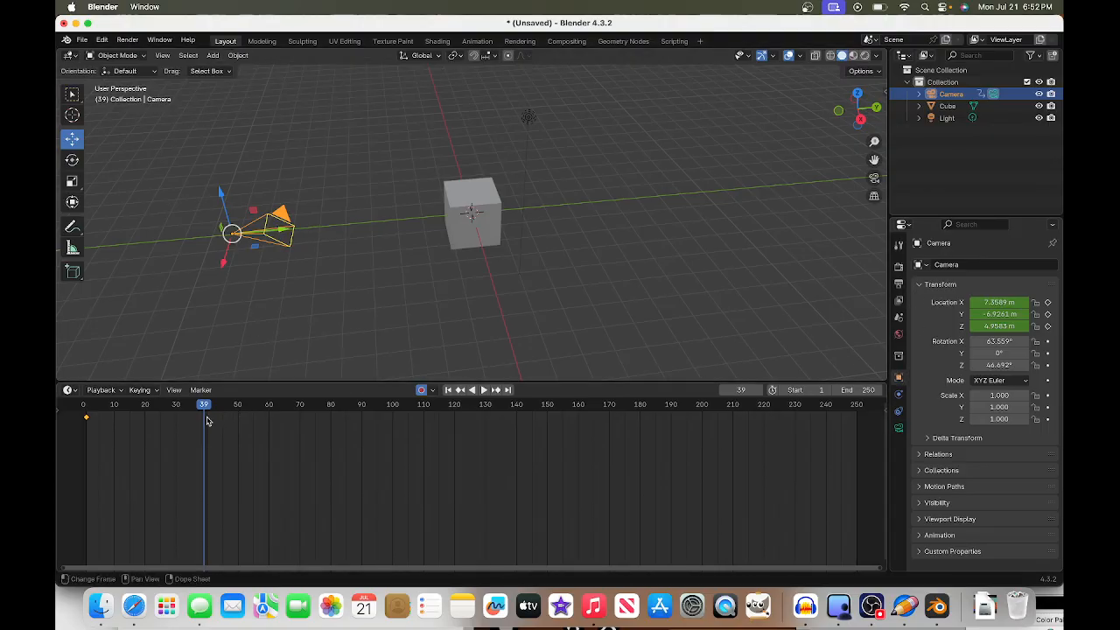
pyautogui.moveTo(201, 382); pyautogui.dragTo(219, 405)
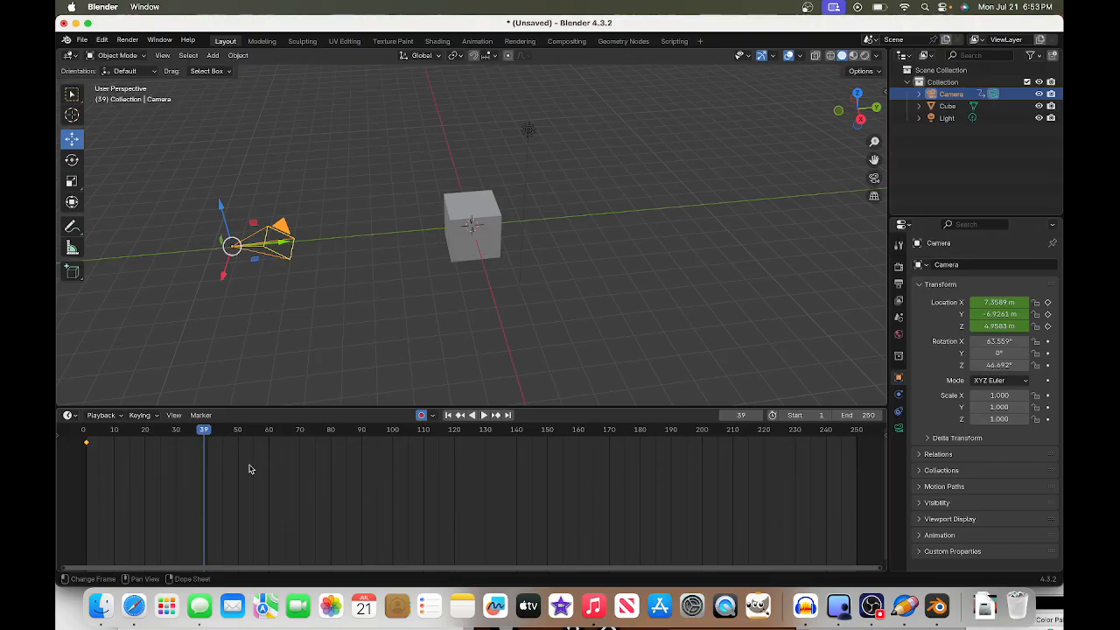
# Try to key the camera's X, Y and Z location at frame 39 from its transform properties.
pyautogui.click(1050, 303)
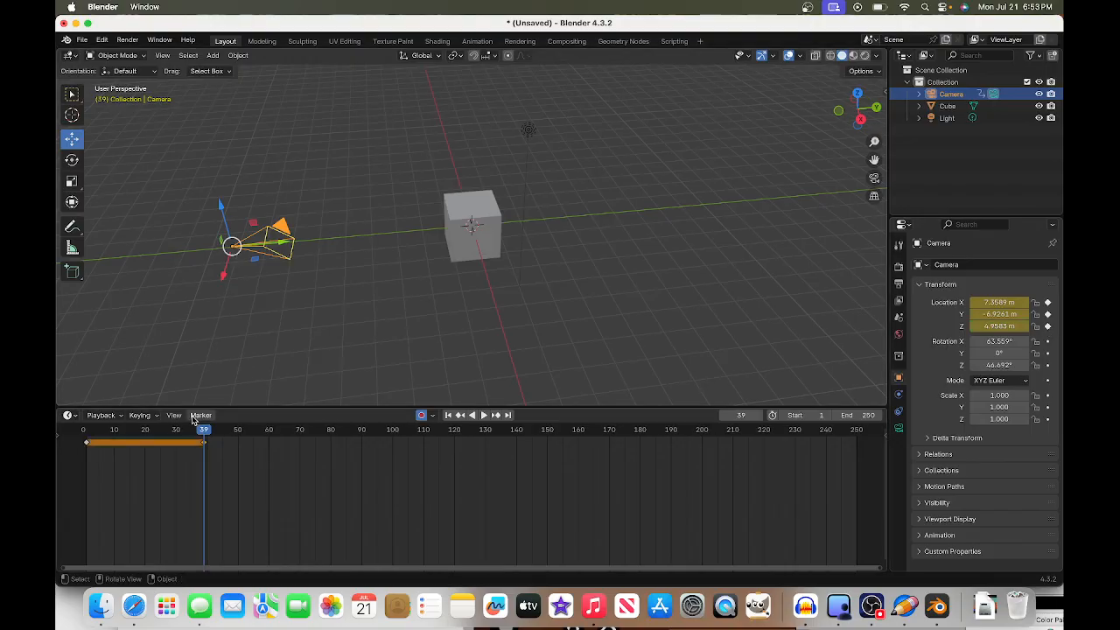
pyautogui.moveTo(201, 430); pyautogui.dragTo(205, 441)
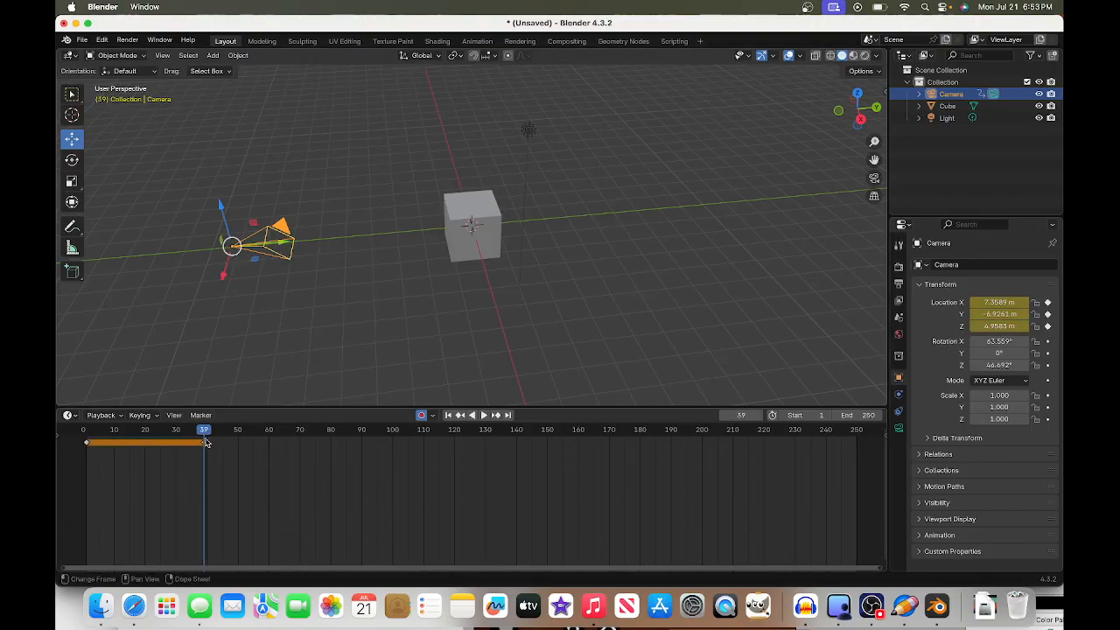
pyautogui.press('super+z')
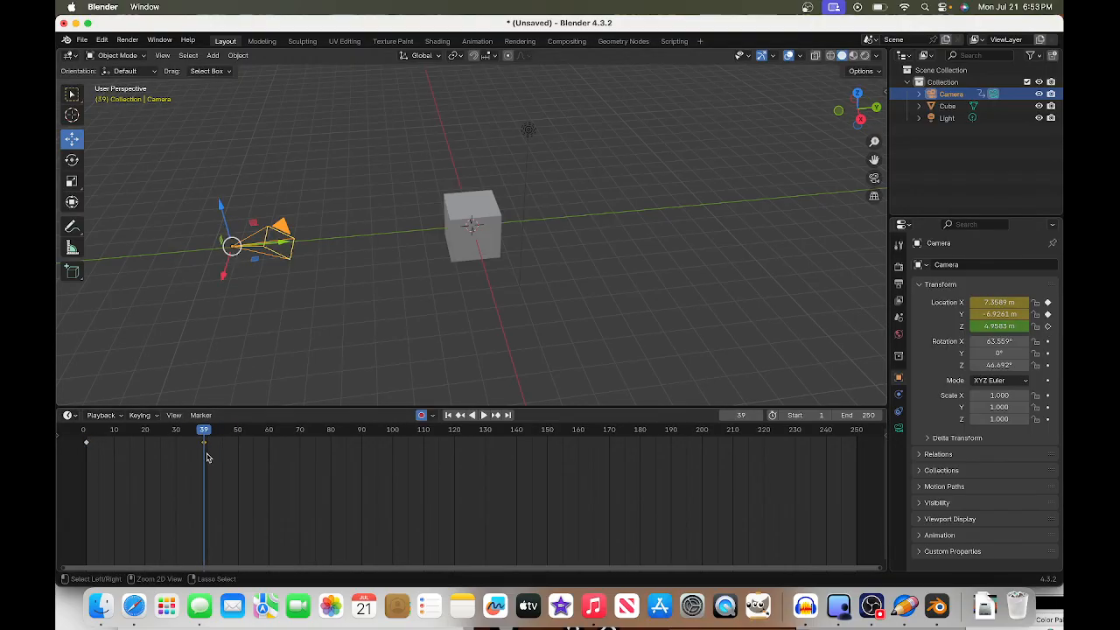
pyautogui.press('super+z')
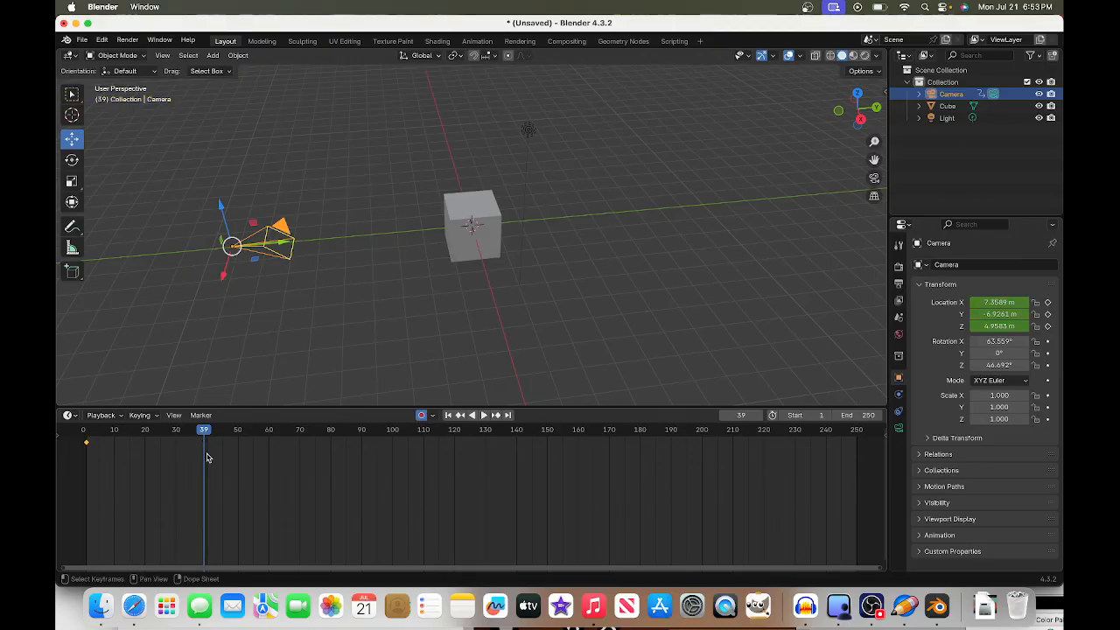
# Insert keyframes on all channels of the camera at frame 39.
pyautogui.press('i')
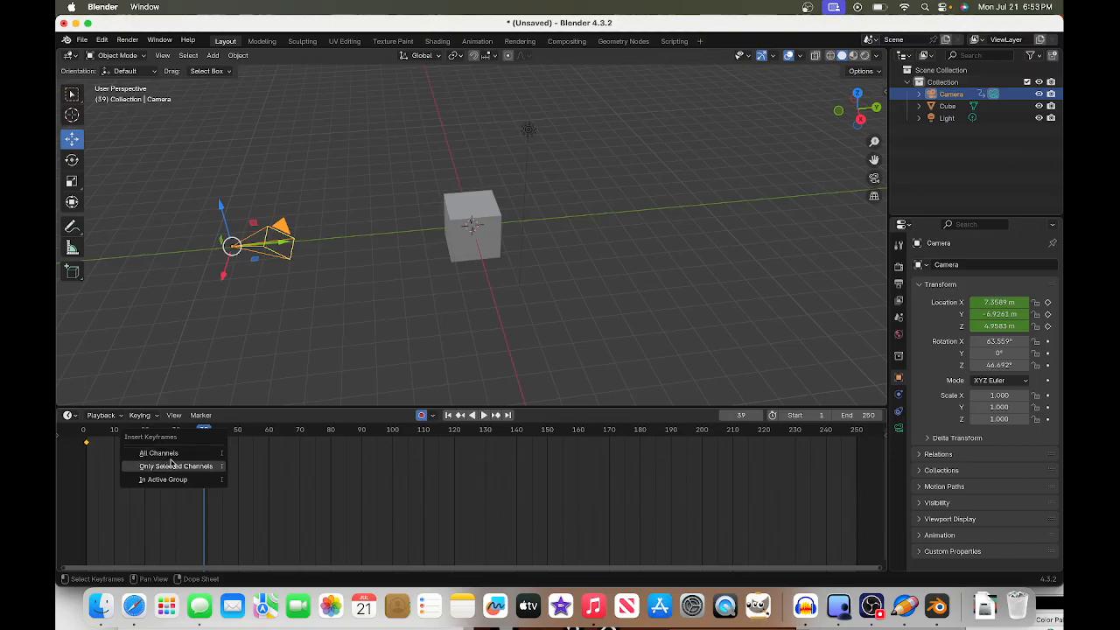
pyautogui.click(167, 455)
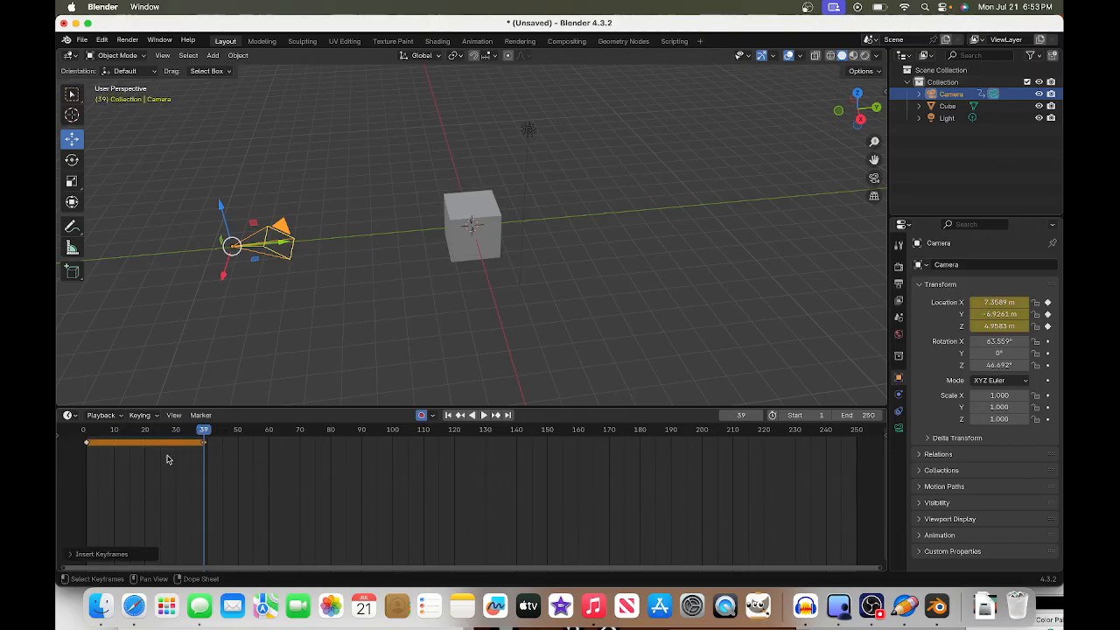
pyautogui.moveTo(350, 228); pyautogui.dragTo(367, 250, button='middle')
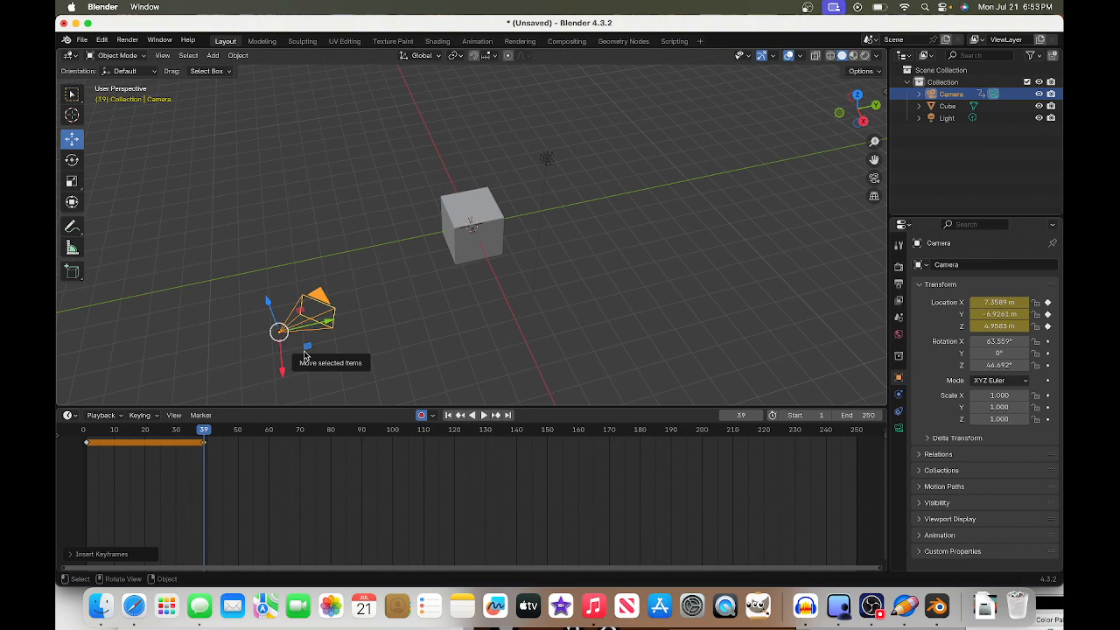
# Key the camera at frame 40, one frame after its hold keyframe, moved along the Y axis to about -0.06 m.
pyautogui.moveTo(213, 433); pyautogui.dragTo(209, 433)
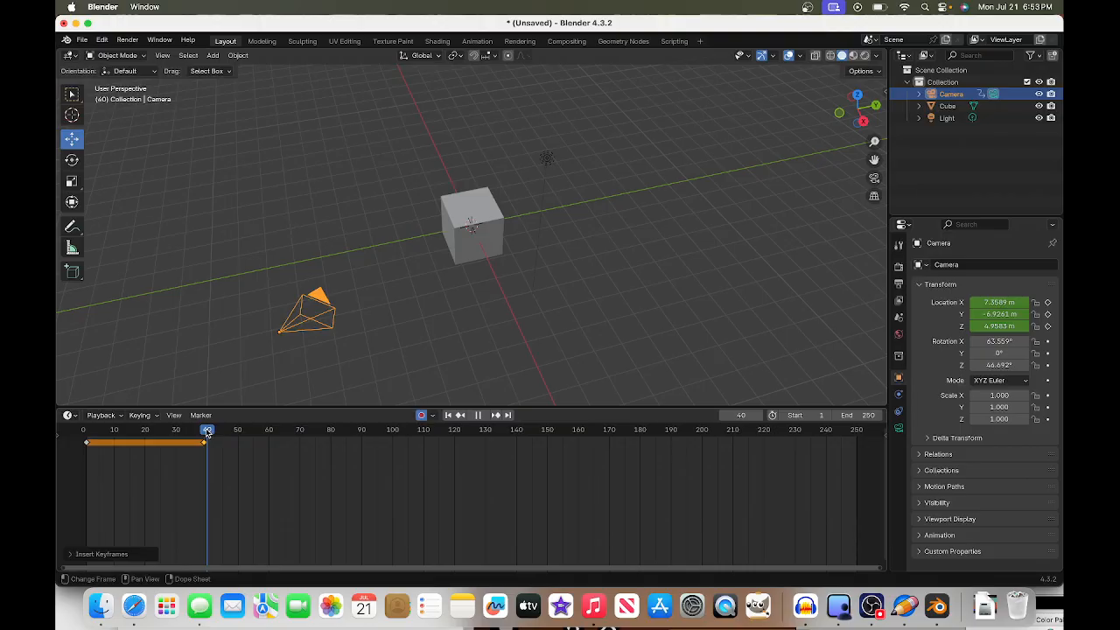
pyautogui.click(205, 433)
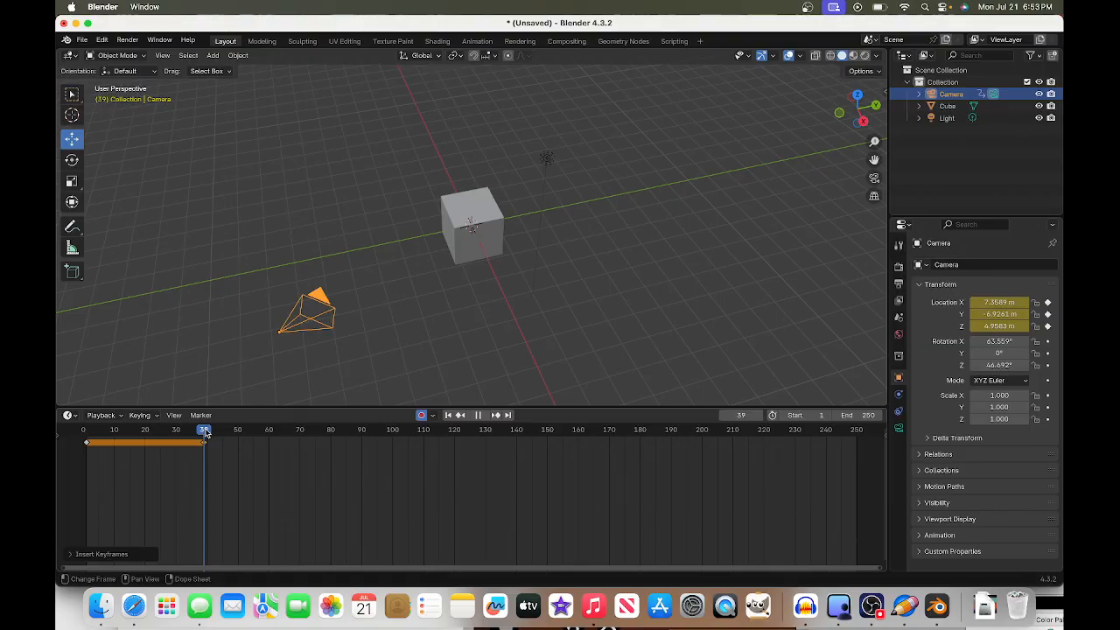
pyautogui.moveTo(206, 433); pyautogui.dragTo(205, 433)
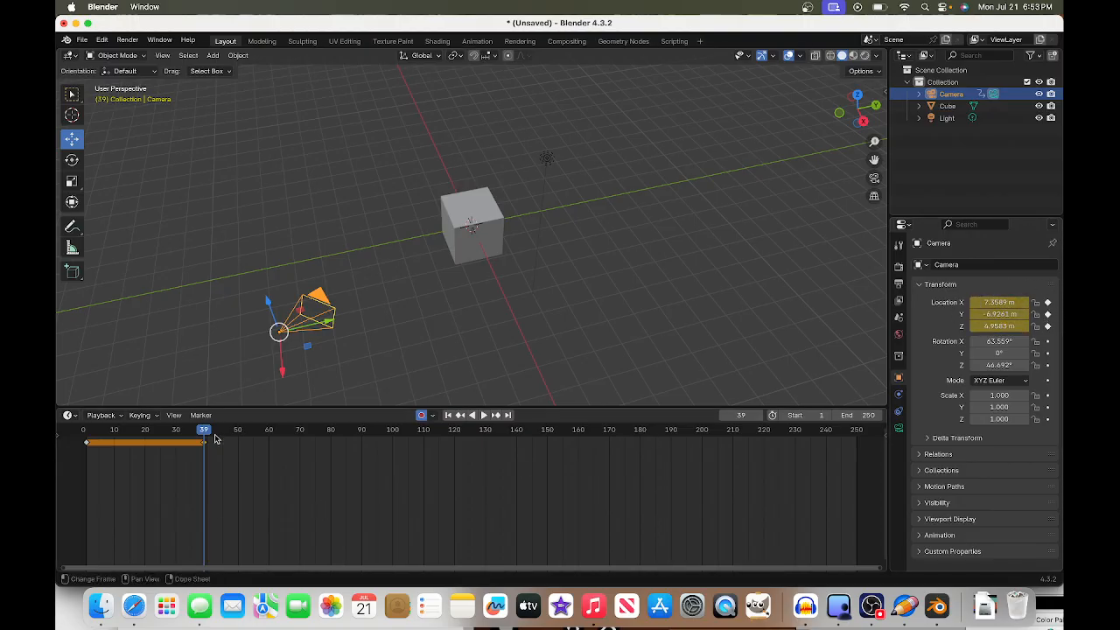
pyautogui.moveTo(210, 430); pyautogui.dragTo(207, 430)
pyautogui.scroll(2, 336, 343)
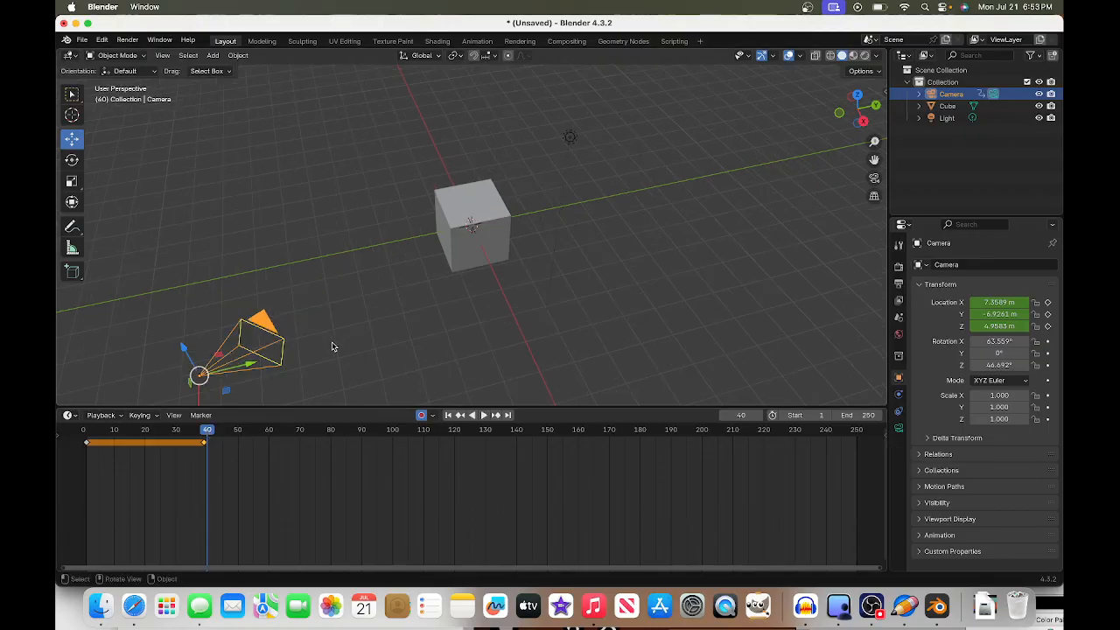
pyautogui.scroll(2, 206, 443)
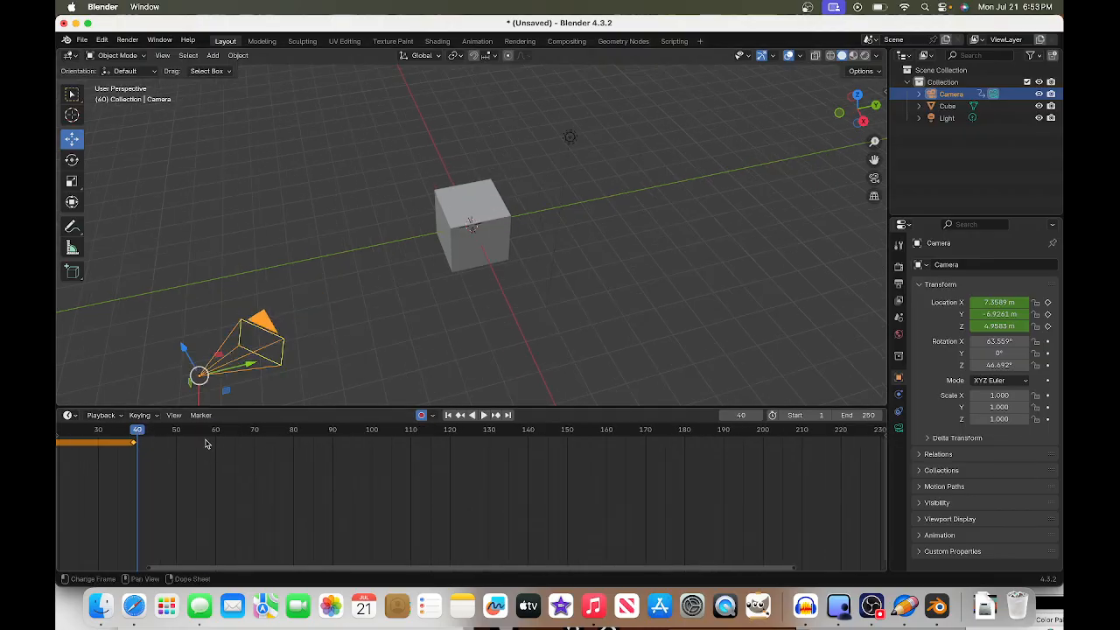
pyautogui.scroll(1, 183, 522)
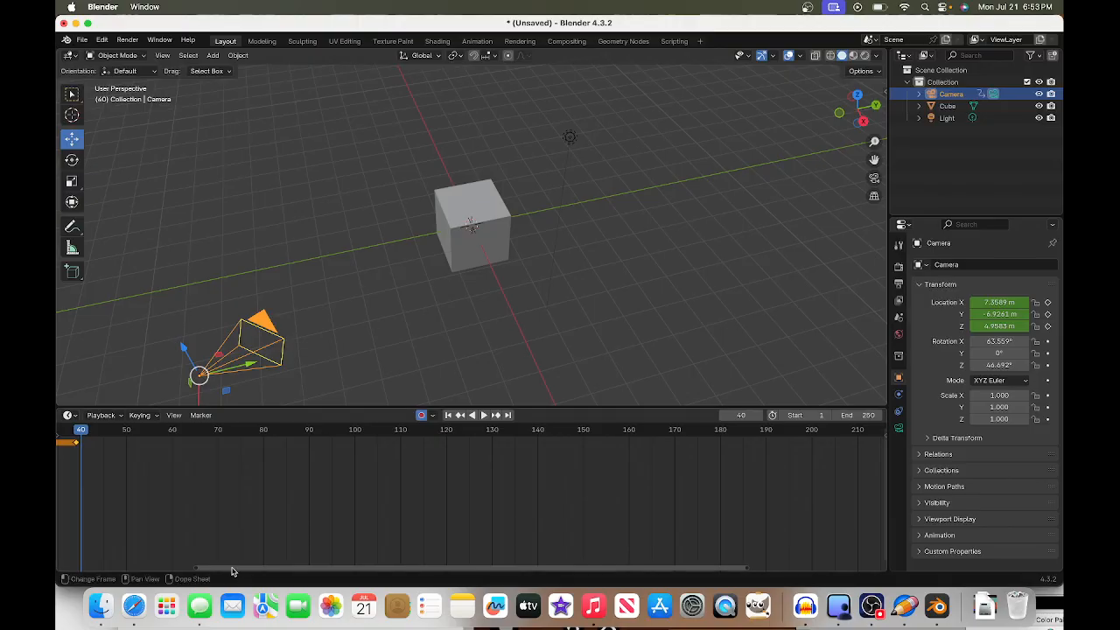
pyautogui.hscroll(-5, 87, 530)
pyautogui.hscroll(-1, 80, 525)
pyautogui.scroll(2, 280, 478)
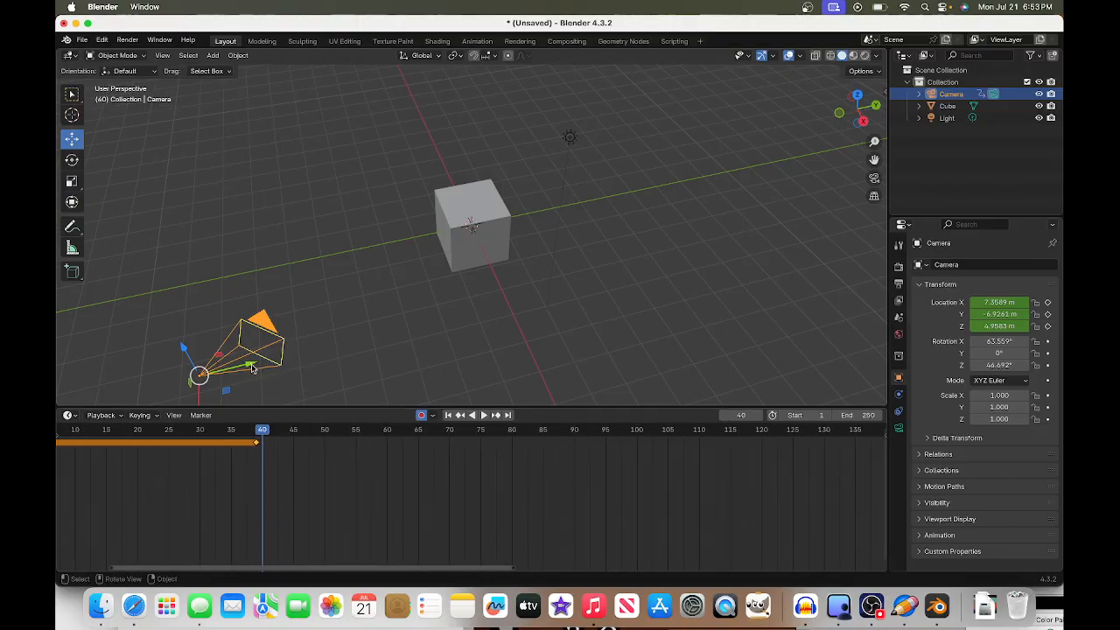
pyautogui.moveTo(252, 370); pyautogui.dragTo(654, 327)
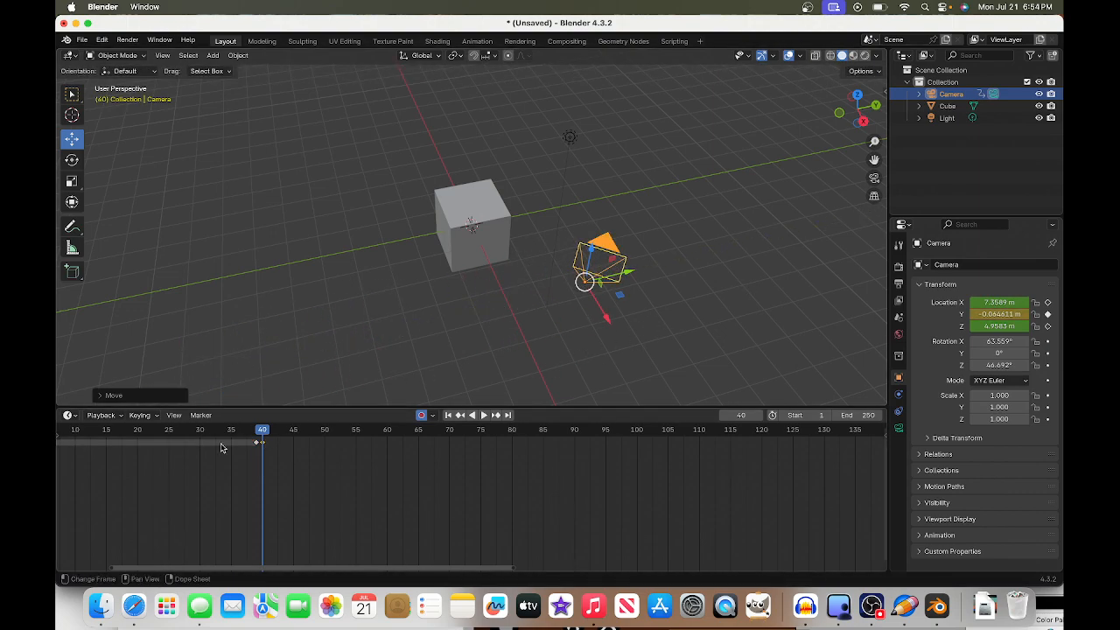
# Play the animation from frame 0 through the camera view and stop it after the frame 40 keyframe.
pyautogui.moveTo(262, 437); pyautogui.dragTo(725, 380)
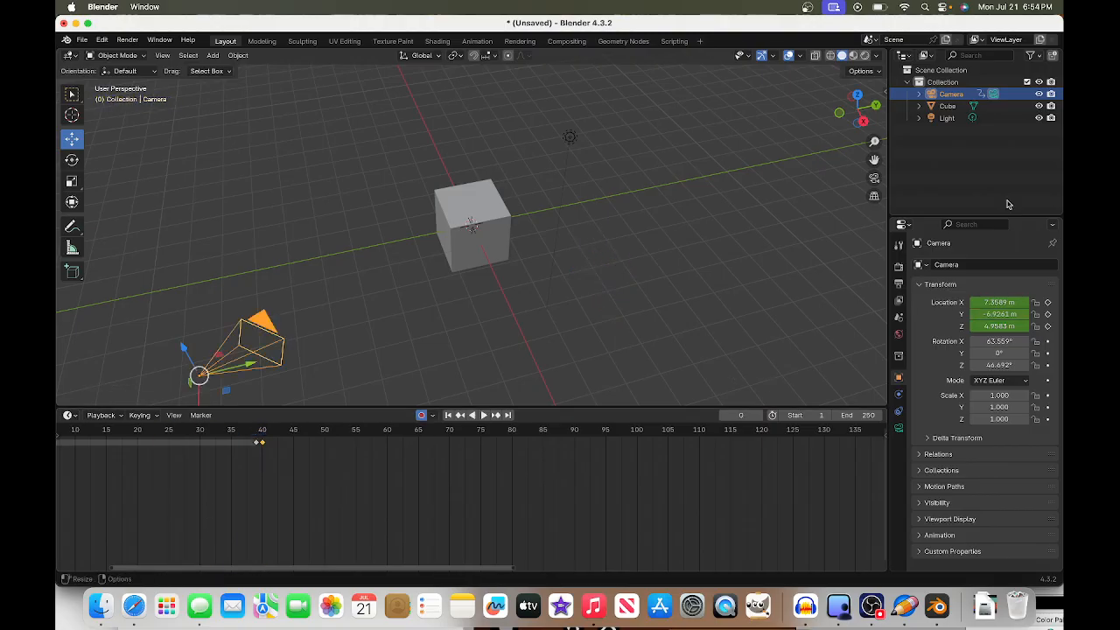
pyautogui.click(874, 180)
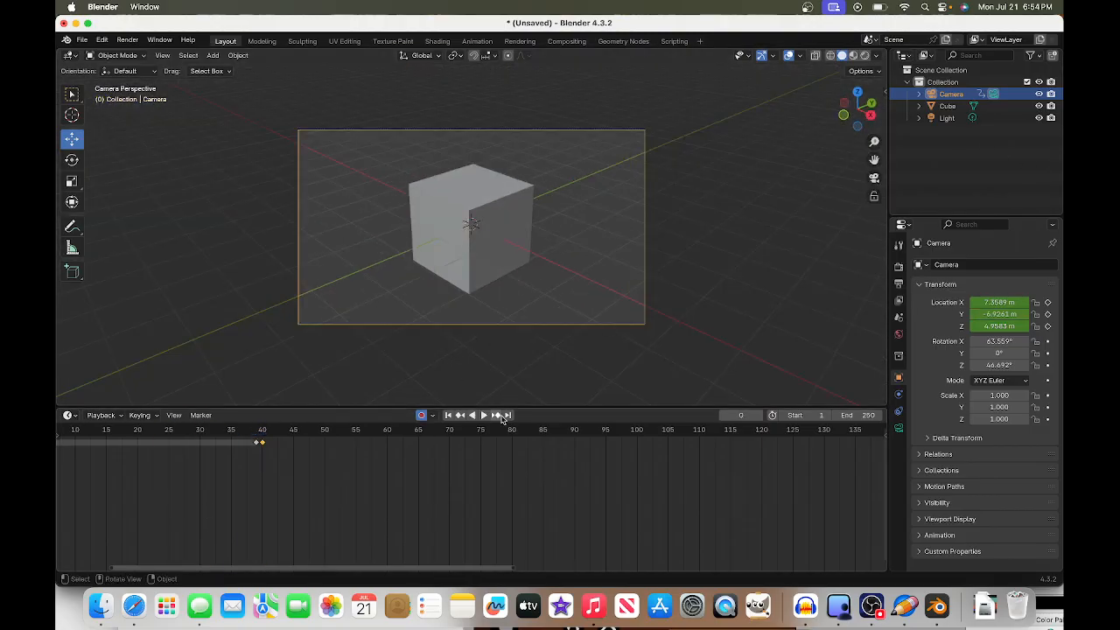
pyautogui.click(491, 415)
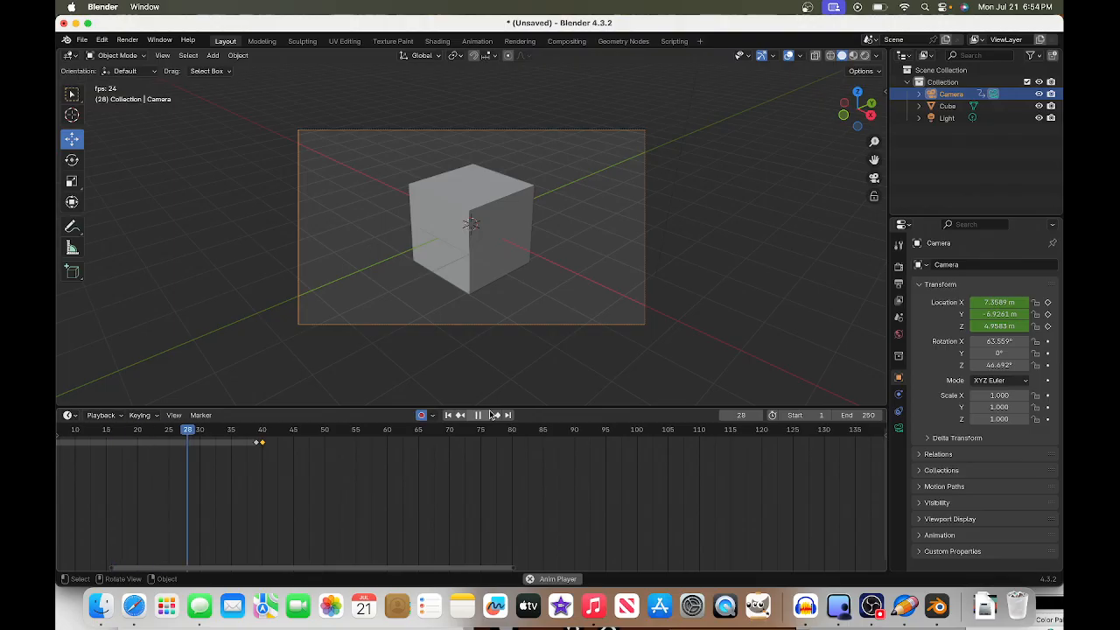
pyautogui.click(478, 414)
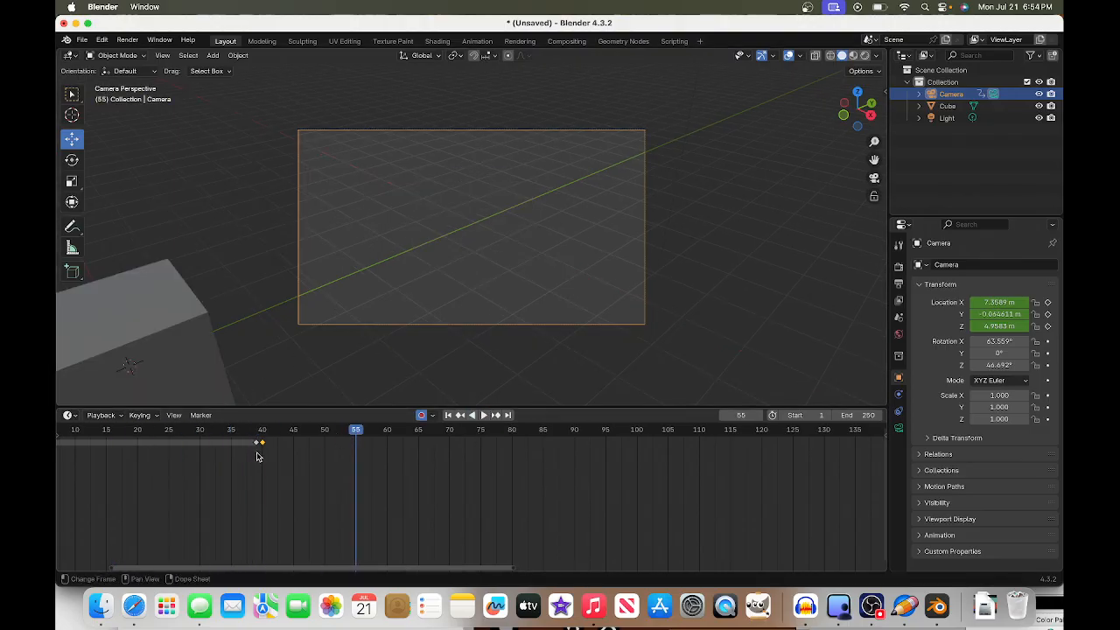
# Leave the camera view and scrub the timeline back and forth to compare the camera's position before and at frame 40.
pyautogui.moveTo(461, 310); pyautogui.dragTo(440, 323, button='middle')
pyautogui.moveTo(469, 335)
pyautogui.mouseDown(button='middle')
pyautogui.moveTo(417, 333)
pyautogui.moveTo(372, 298)
pyautogui.moveTo(452, 300)
pyautogui.moveTo(503, 324)
pyautogui.moveTo(525, 320)
pyautogui.moveTo(520, 310)
pyautogui.moveTo(473, 335)
pyautogui.mouseUp(button='middle')
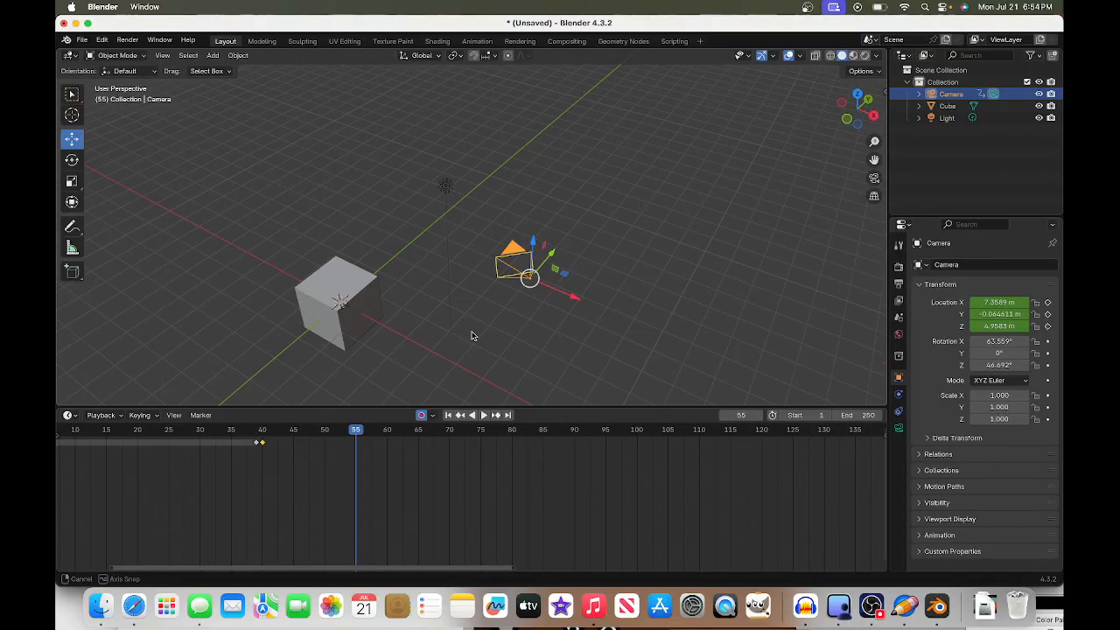
pyautogui.scroll(-1, 369, 399)
pyautogui.scroll(1, 367, 400)
pyautogui.scroll(-6, 362, 429)
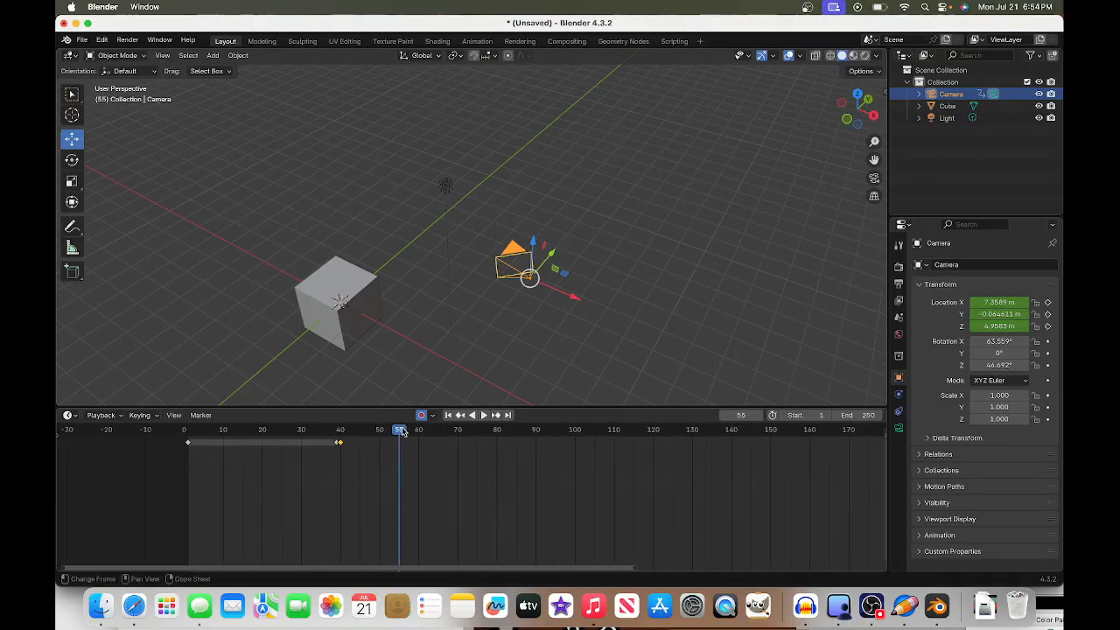
pyautogui.press('space')
pyautogui.moveTo(401, 431); pyautogui.dragTo(325, 435)
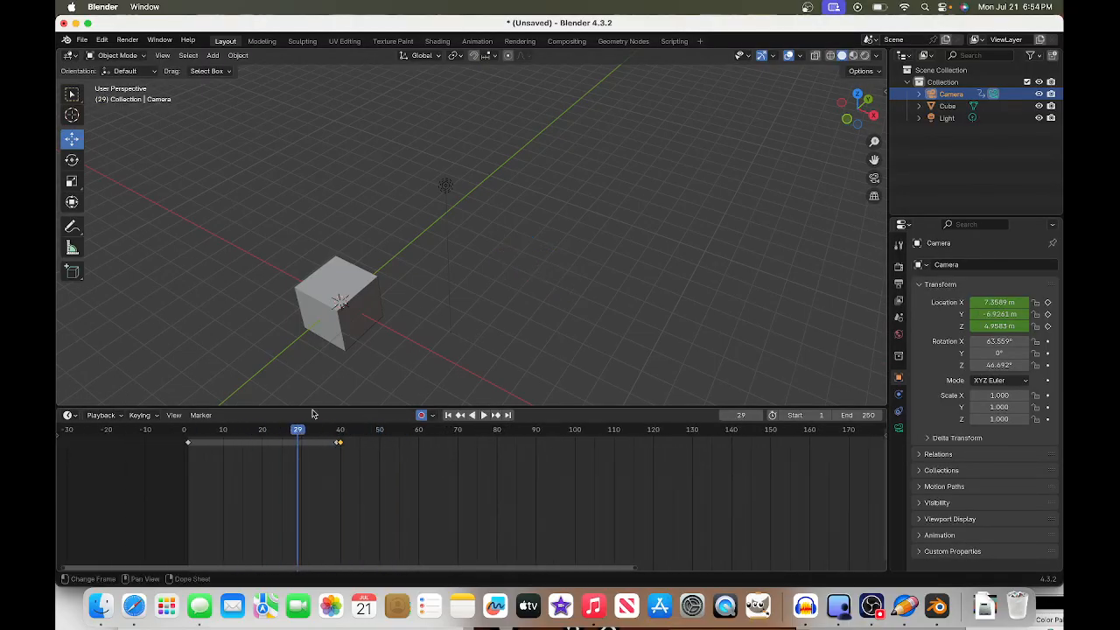
pyautogui.scroll(-5, 308, 376)
pyautogui.moveTo(363, 331); pyautogui.dragTo(302, 351, button='middle')
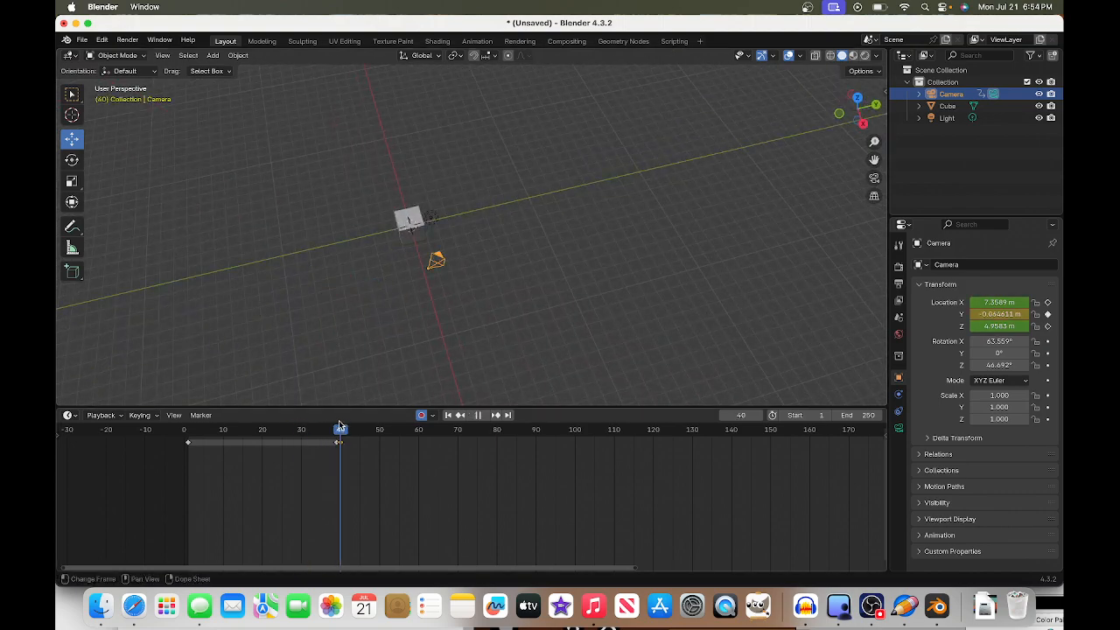
pyautogui.moveTo(340, 426); pyautogui.dragTo(199, 447)
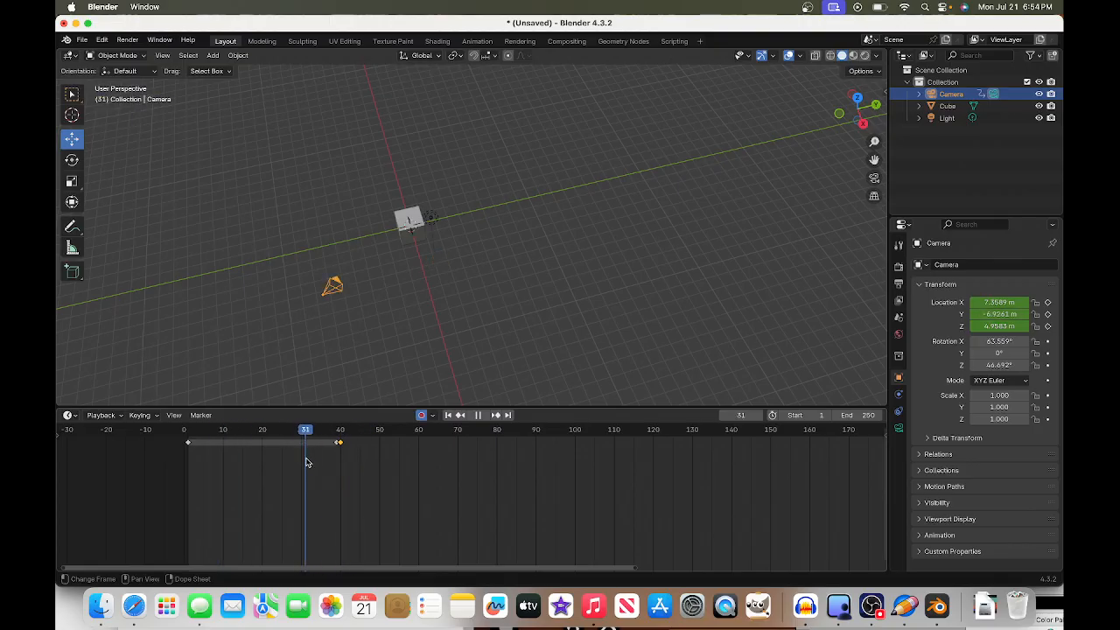
# Set the current frame to 36 and examine the camera's placement relative to the cube from several angles.
pyautogui.scroll(2, 377, 245)
pyautogui.moveTo(377, 245); pyautogui.dragTo(280, 153, button='middle')
pyautogui.scroll(4, 371, 179)
pyautogui.scroll(-3, 335, 167)
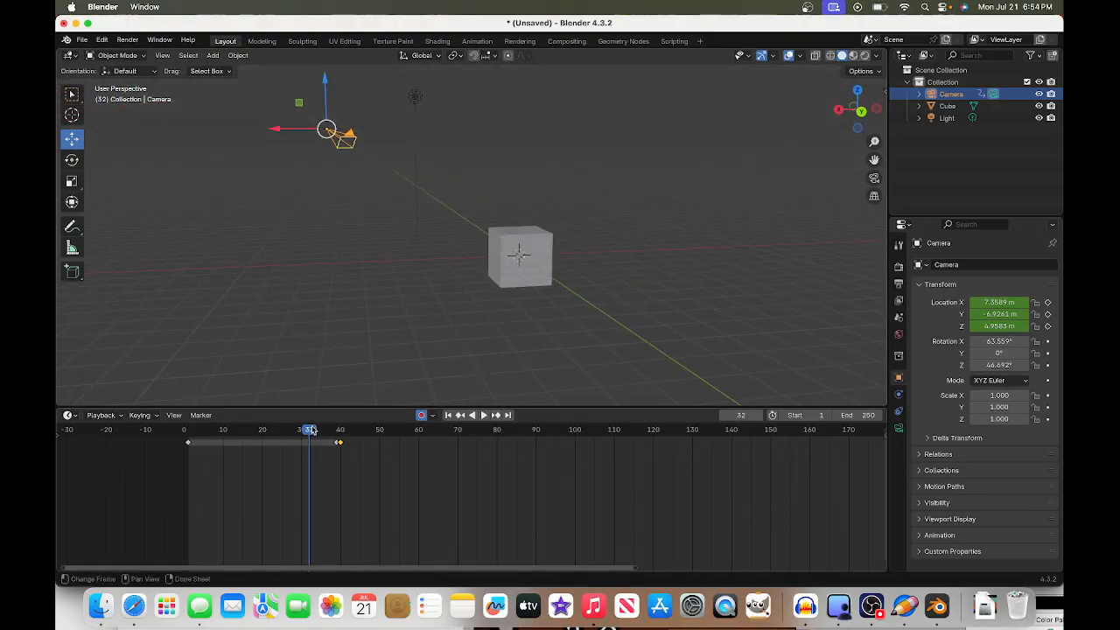
pyautogui.moveTo(311, 430)
pyautogui.mouseDown()
pyautogui.moveTo(346, 430)
pyautogui.moveTo(325, 430)
pyautogui.mouseUp()
pyautogui.moveTo(359, 289); pyautogui.dragTo(431, 324, button='middle')
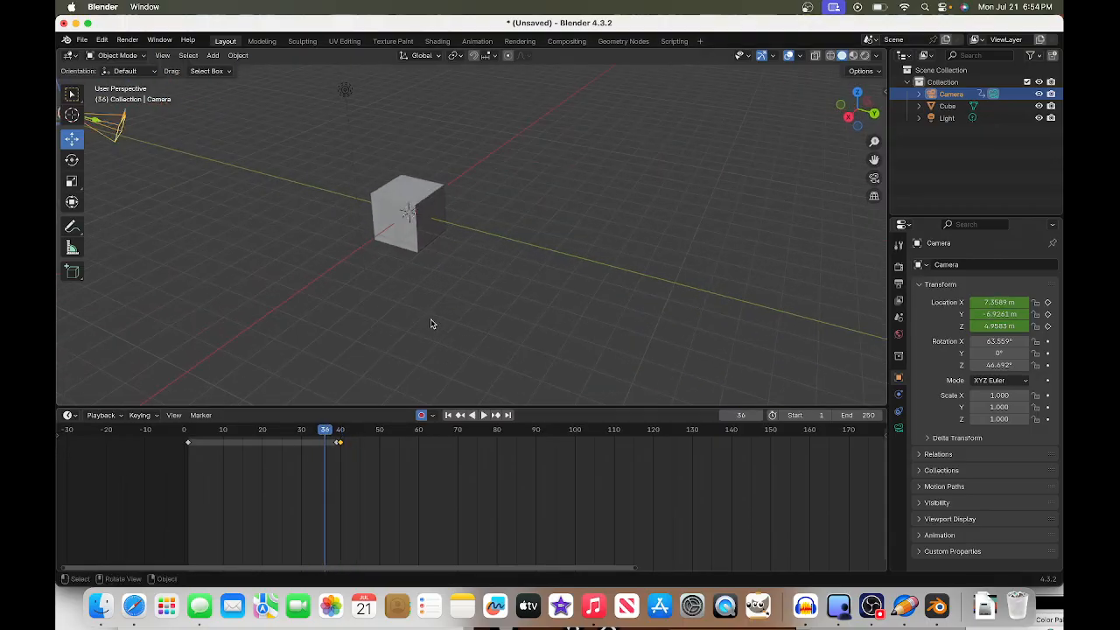
pyautogui.scroll(-2, 431, 323)
pyautogui.moveTo(486, 348); pyautogui.dragTo(596, 357, button='middle')
pyautogui.scroll(5, 333, 304)
pyautogui.moveTo(334, 303); pyautogui.dragTo(329, 224, button='middle')
pyautogui.scroll(-2, 233, 244)
pyautogui.scroll(-2, 351, 260)
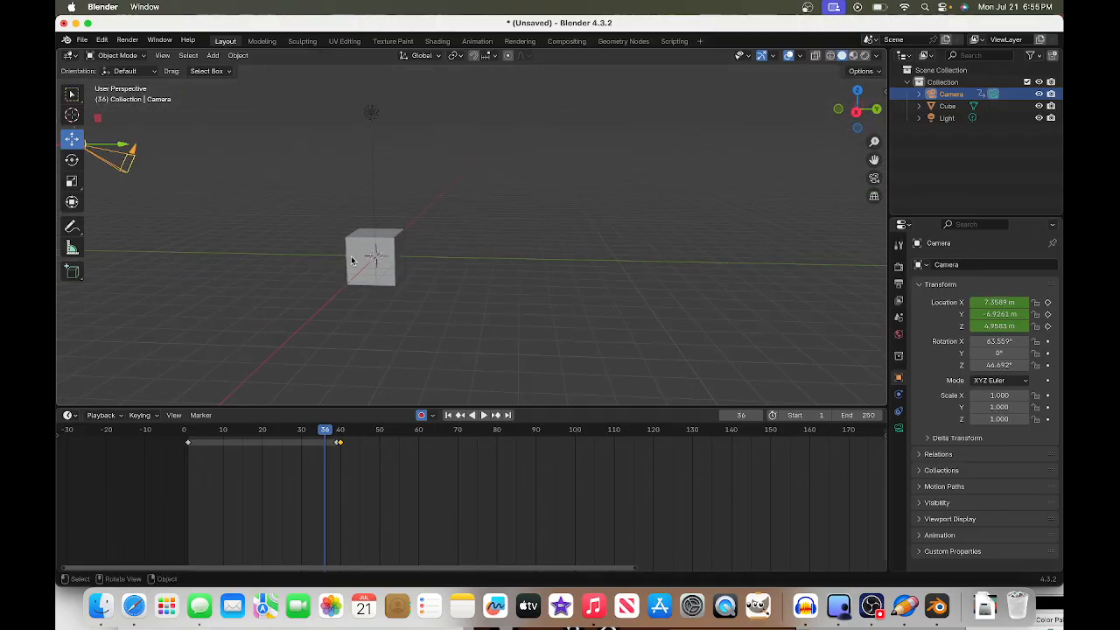